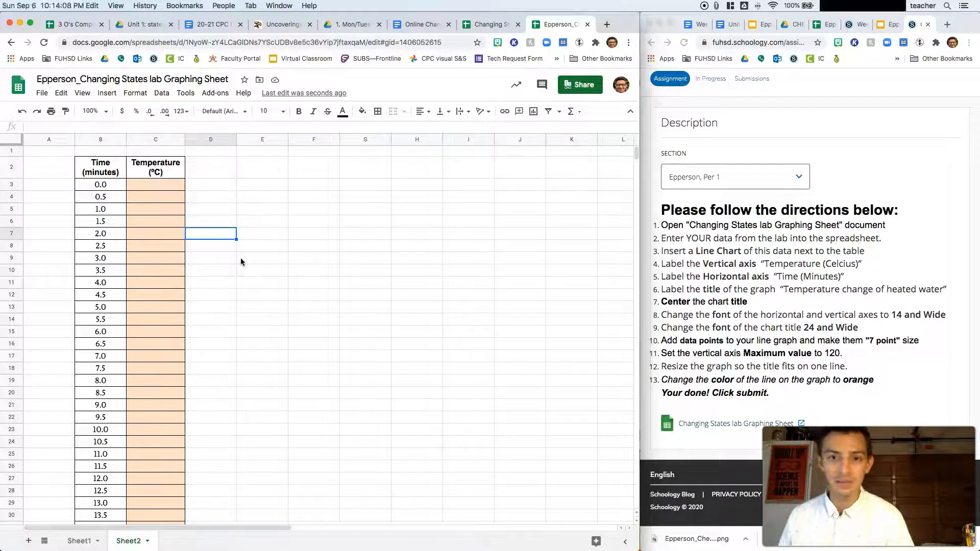
{"action": "left_click", "coordinate": [223, 176]}
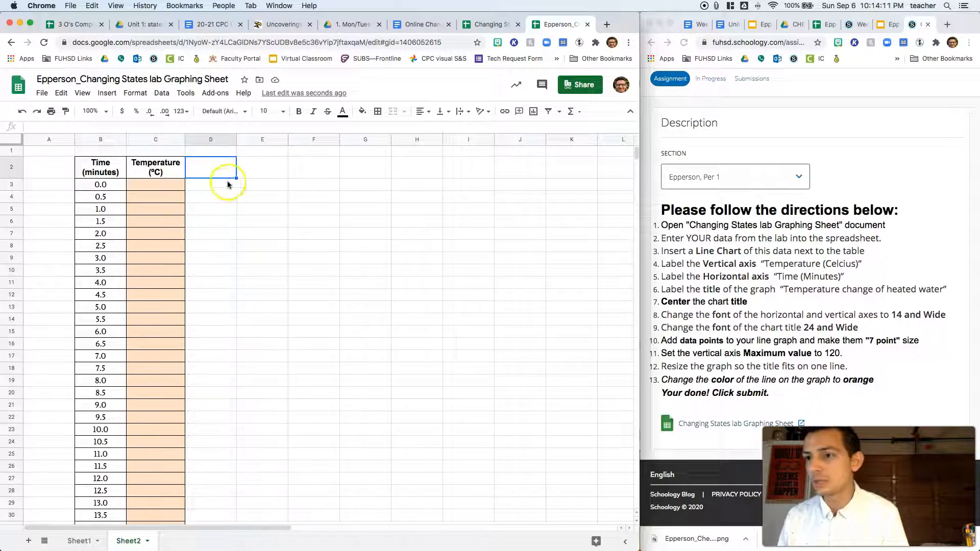
{"action": "left_click", "coordinate": [256, 188]}
{"action": "left_click", "coordinate": [262, 199]}
{"action": "left_click", "coordinate": [229, 199]}
{"action": "left_click", "coordinate": [219, 189]}
{"action": "left_click", "coordinate": [218, 209]}
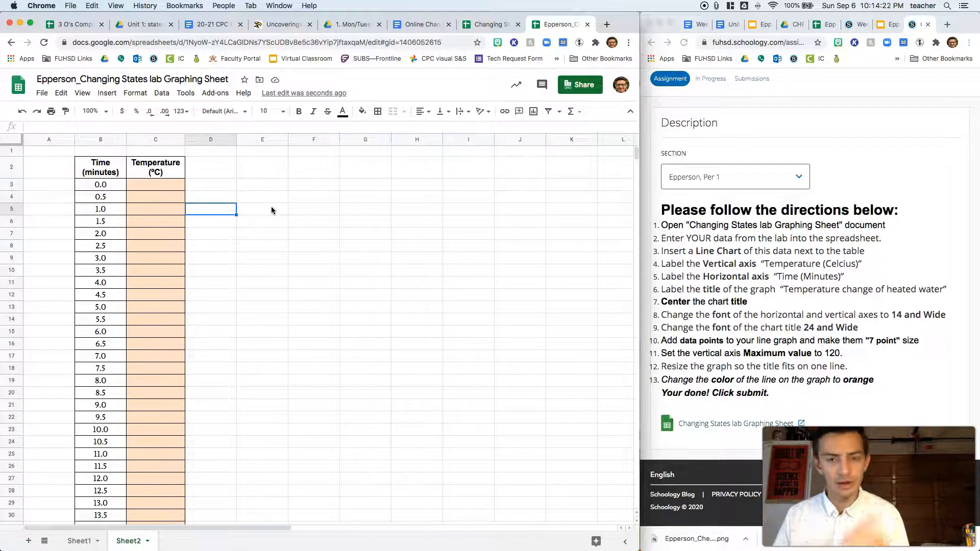
{"action": "left_click", "coordinate": [207, 187]}
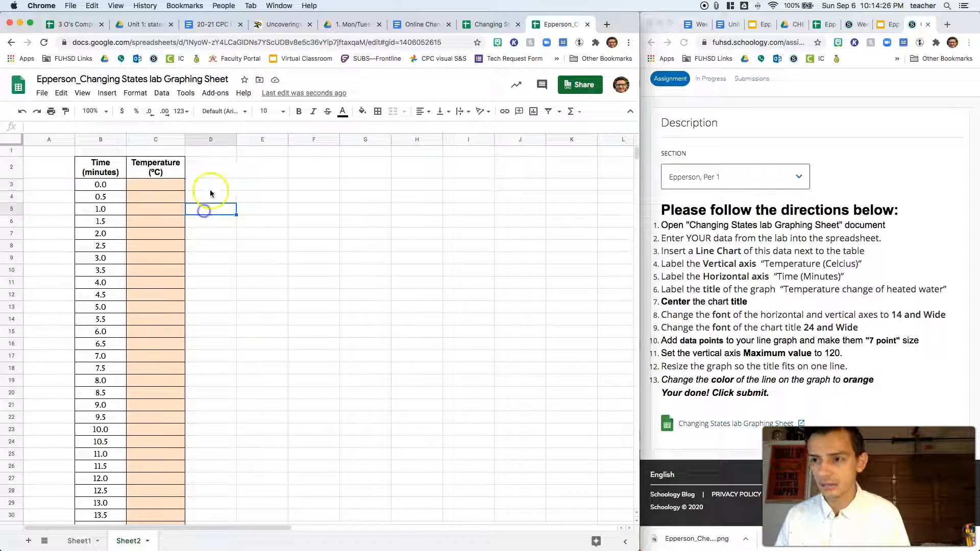
{"action": "left_click", "coordinate": [244, 188]}
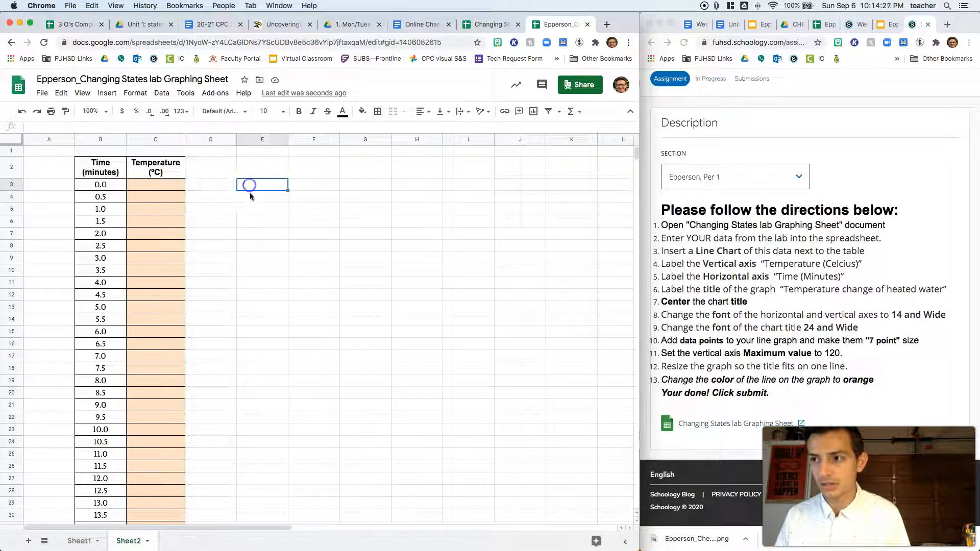
{"action": "left_click", "coordinate": [299, 186]}
{"action": "left_click", "coordinate": [299, 195]}
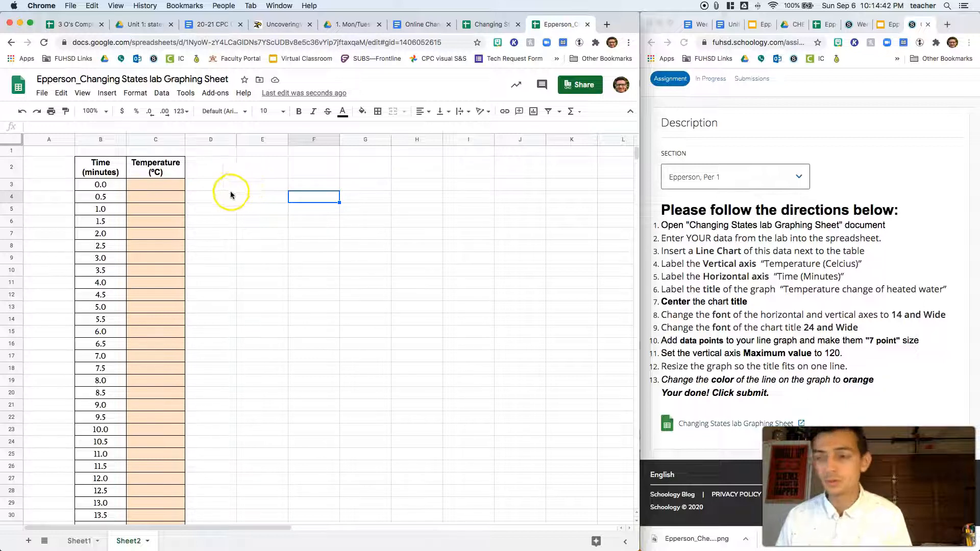
- Enter the sample number 3 in cells E3 and F3, beside the data table
{"action": "left_click", "coordinate": [245, 186]}
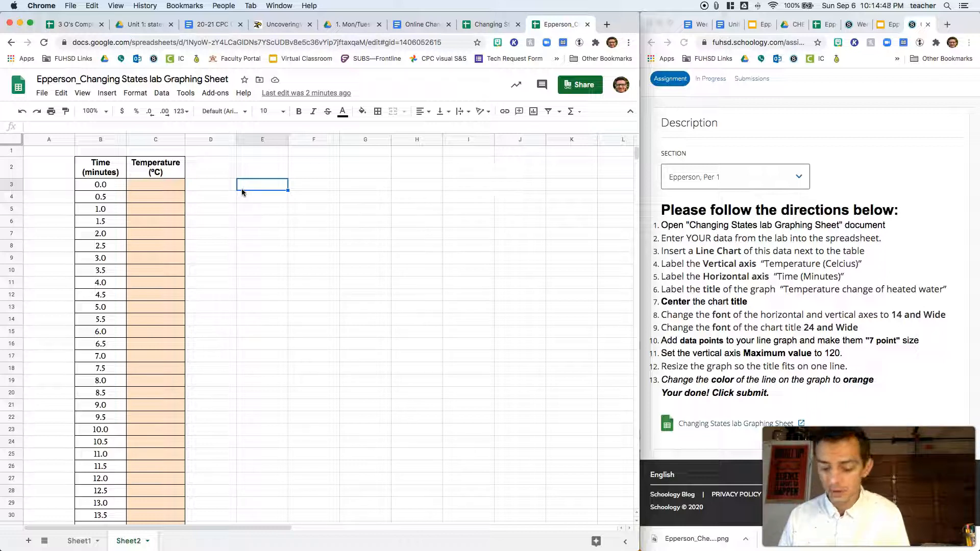
{"action": "type", "text": "3"}
{"action": "left_click", "coordinate": [296, 189]}
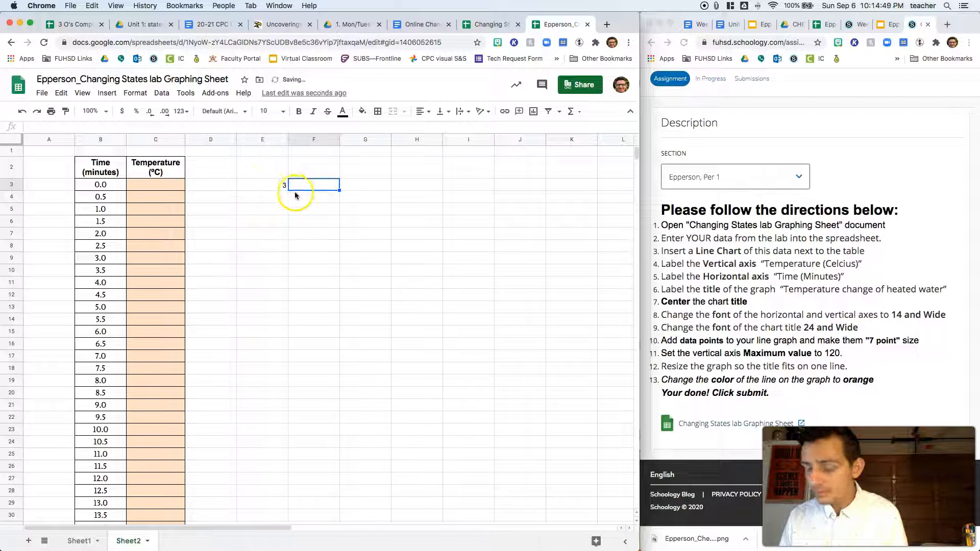
{"action": "type", "text": "3"}
- Add the two sample numbers in cell G3 with the formula =E3+F3
{"action": "left_click", "coordinate": [345, 186]}
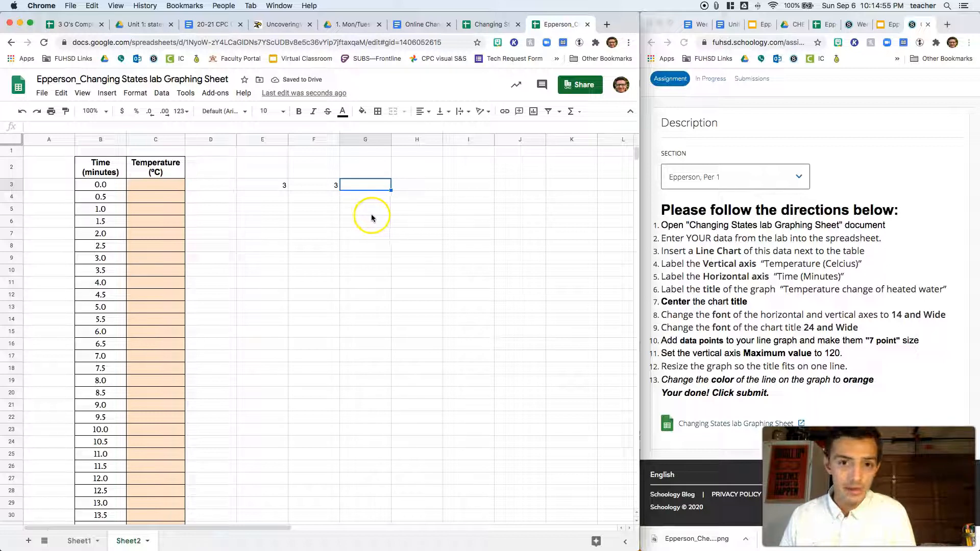
{"action": "type", "text": "="}
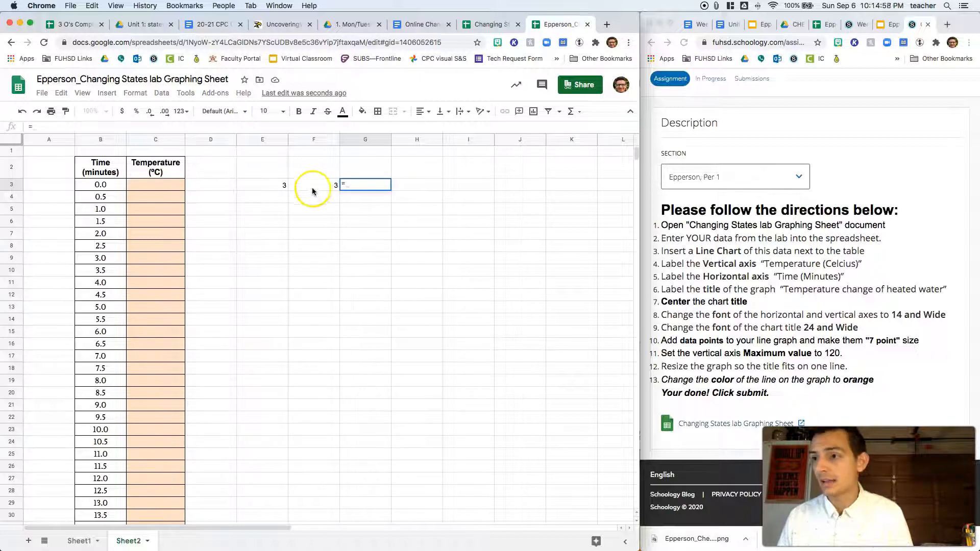
{"action": "left_click", "coordinate": [271, 187]}
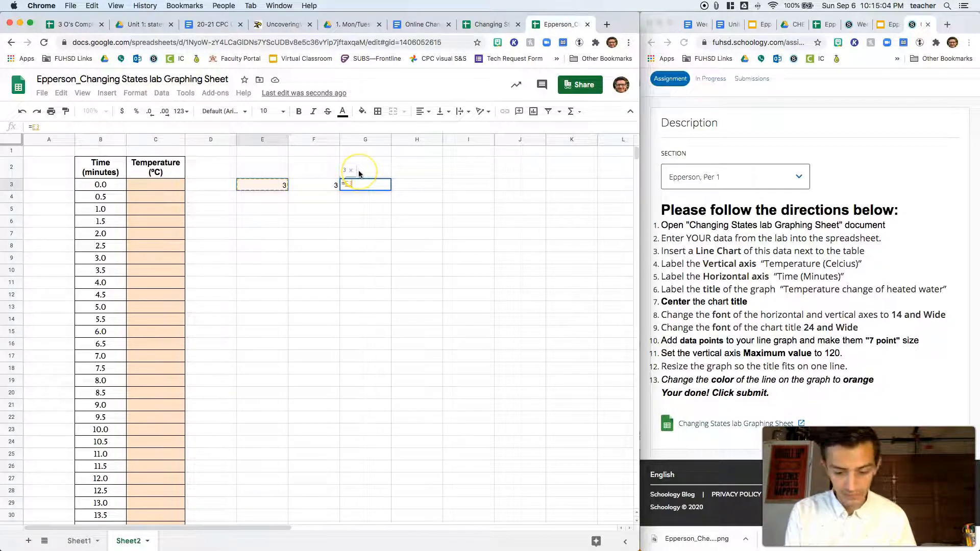
{"action": "type", "text": "+"}
{"action": "left_click", "coordinate": [337, 186]}
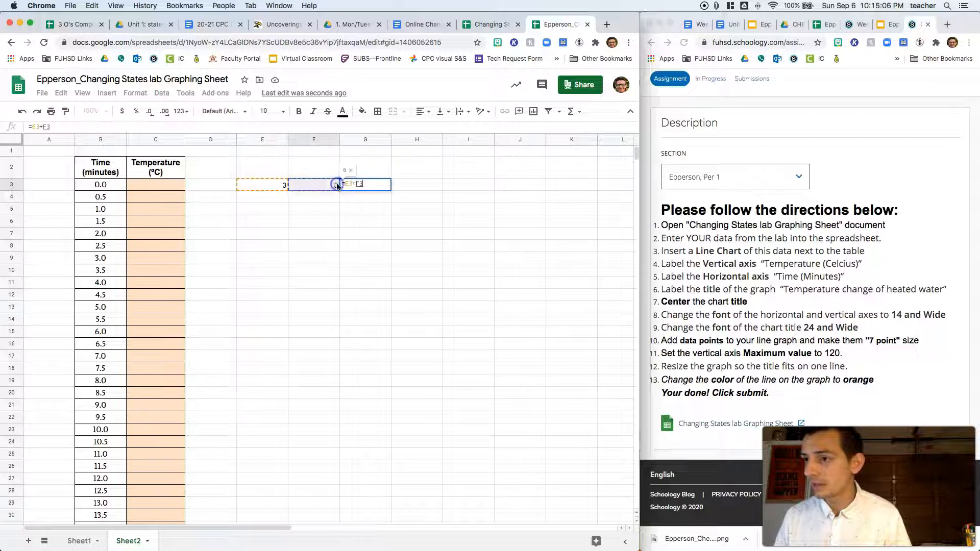
{"action": "key", "text": "Return"}
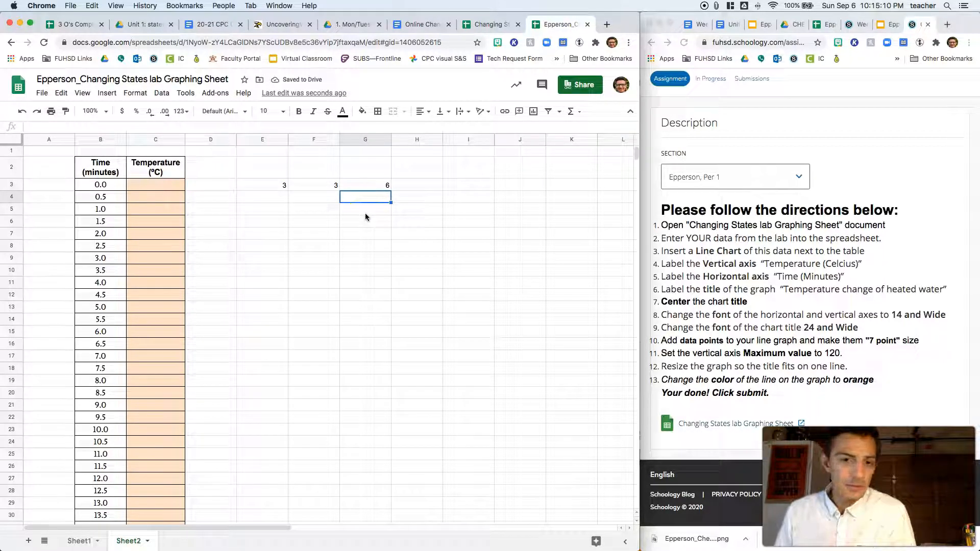
- Change the formula in G3 to multiply the two sample numbers, =E3*F3
{"action": "double_click", "coordinate": [357, 184]}
{"action": "left_click", "coordinate": [357, 183]}
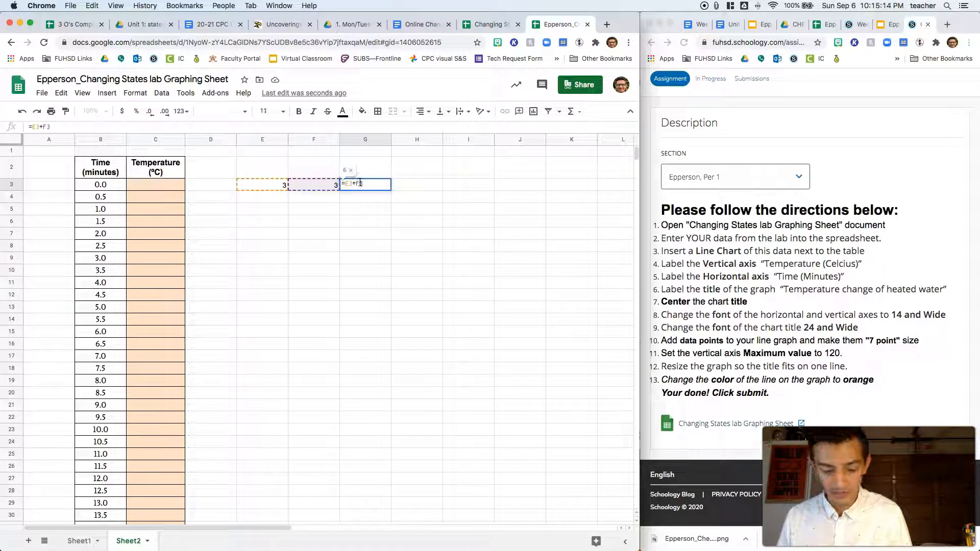
{"action": "key", "text": "BackSpace"}
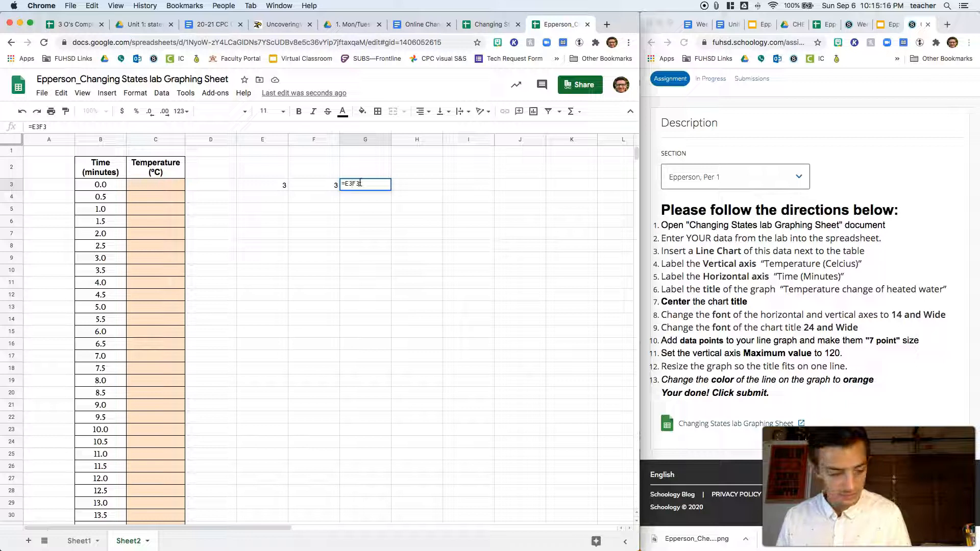
{"action": "type", "text": "*"}
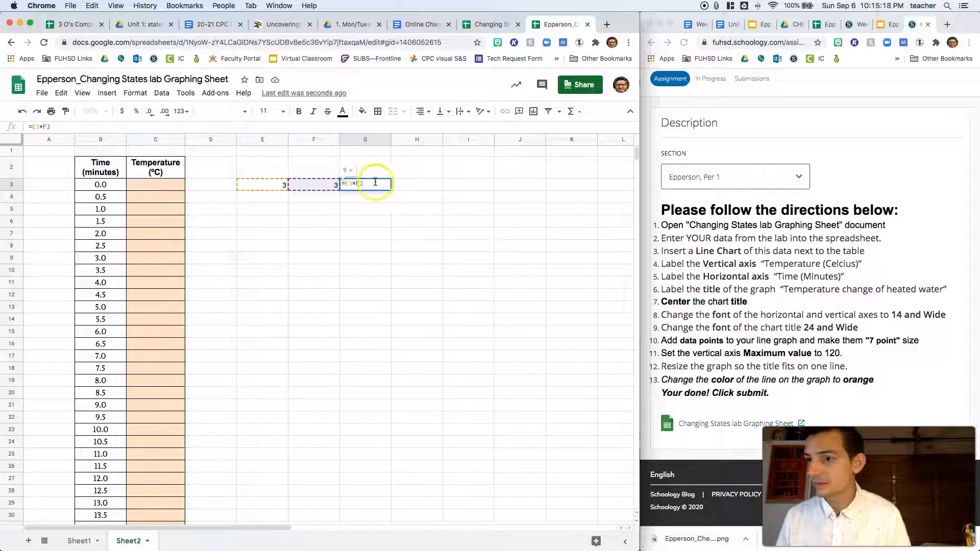
{"action": "key", "text": "Return"}
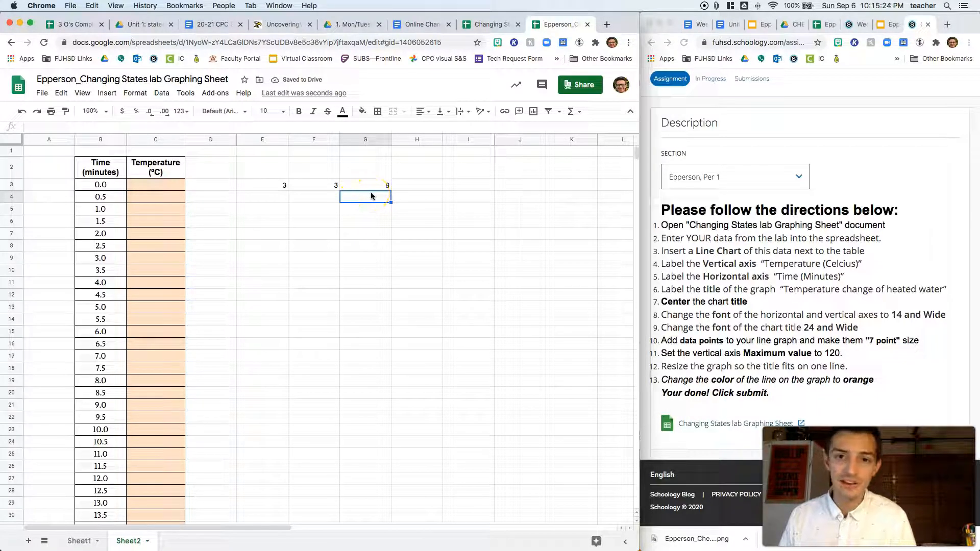
- Total the entire Time column in cell G4 with a SUM formula over B3:B47
{"action": "type", "text": "="}
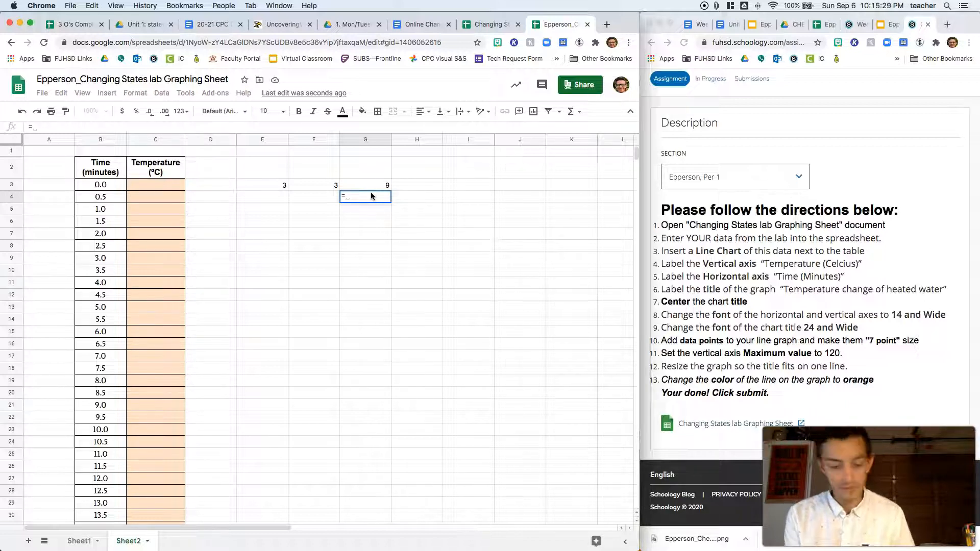
{"action": "type", "text": "sum"}
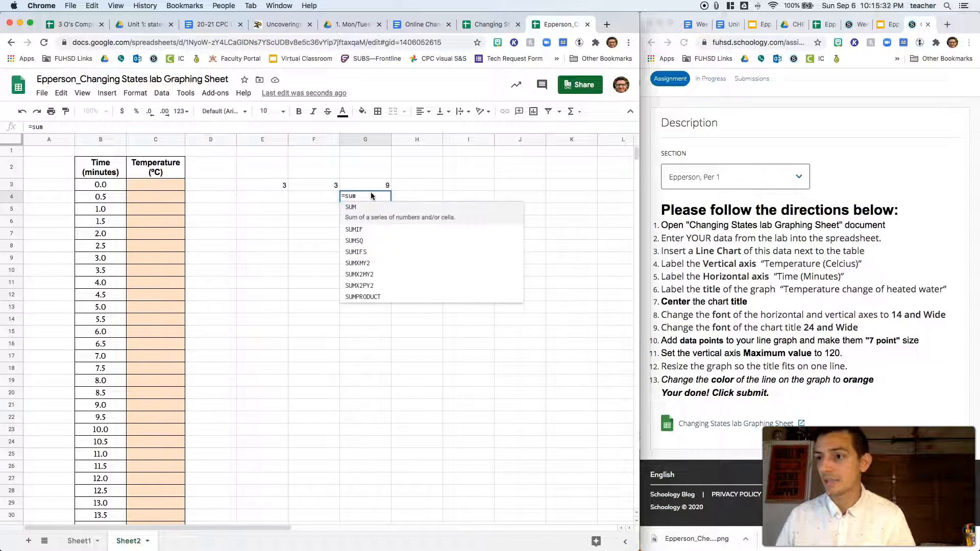
{"action": "left_click", "coordinate": [363, 206]}
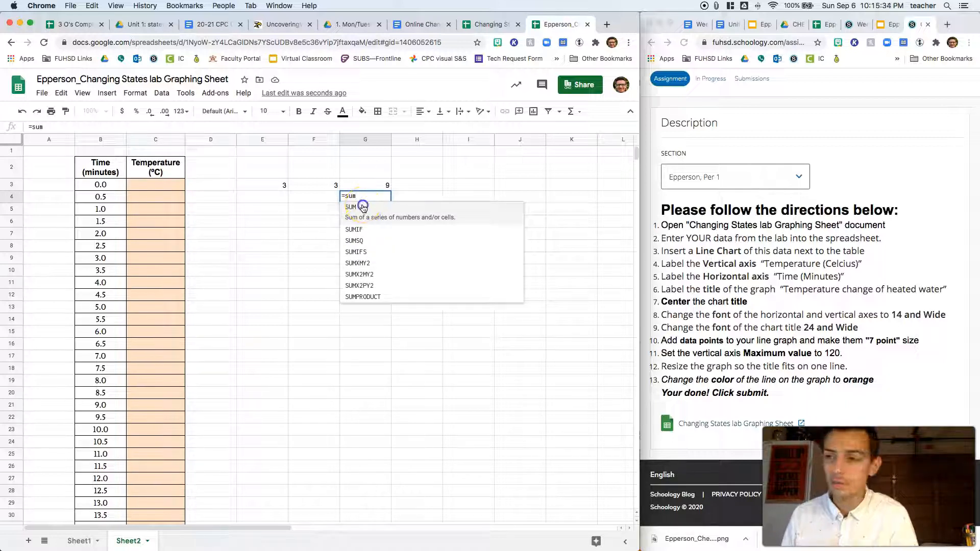
{"action": "left_click_drag", "start_coordinate": [97, 186], "coordinate": [105, 482]}
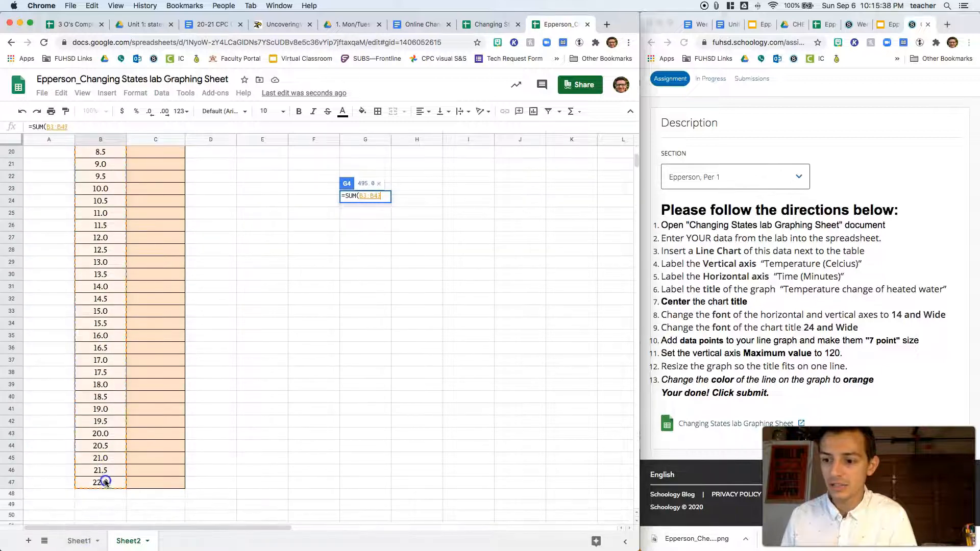
{"action": "key", "text": "Return"}
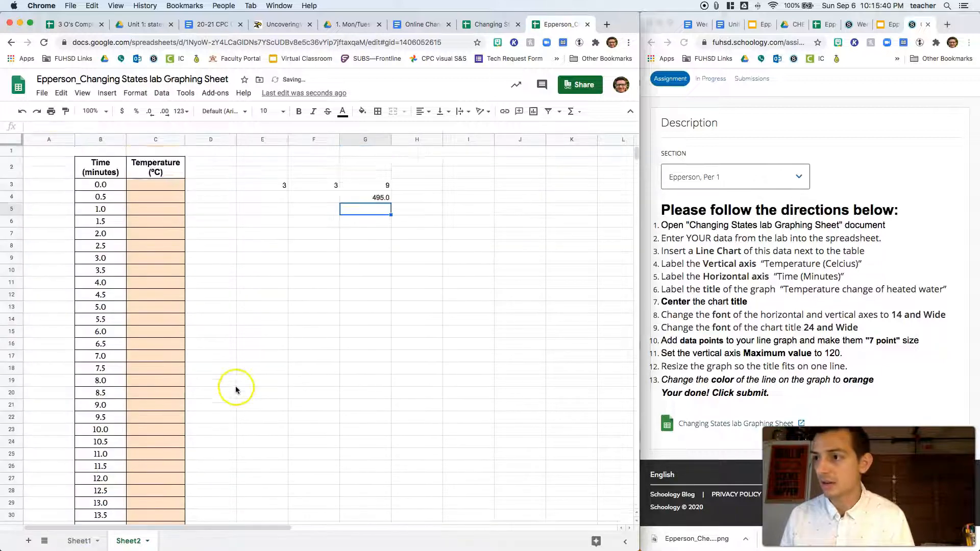
{"action": "left_click", "coordinate": [378, 201]}
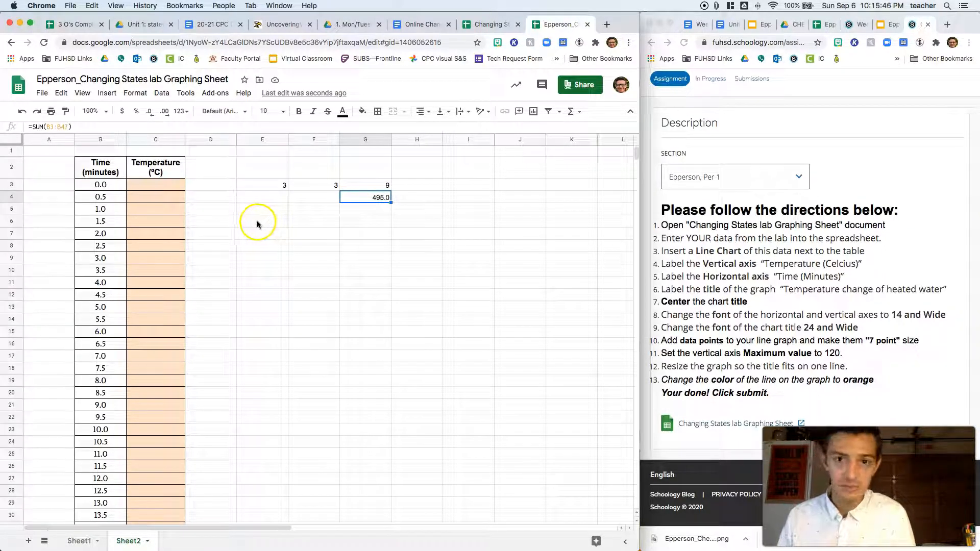
{"action": "left_click", "coordinate": [87, 178]}
{"action": "left_click", "coordinate": [93, 197]}
{"action": "left_click", "coordinate": [93, 212]}
{"action": "left_click", "coordinate": [155, 239]}
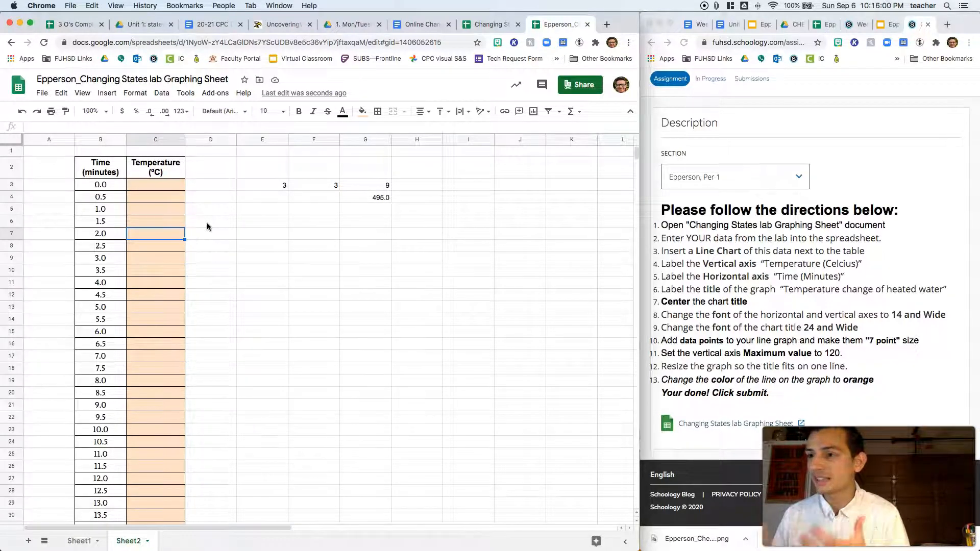
- Clear the sample numbers and formulas from cells E3 to G4
{"action": "left_click", "coordinate": [268, 182]}
{"action": "left_click_drag", "start_coordinate": [269, 183], "coordinate": [373, 197]}
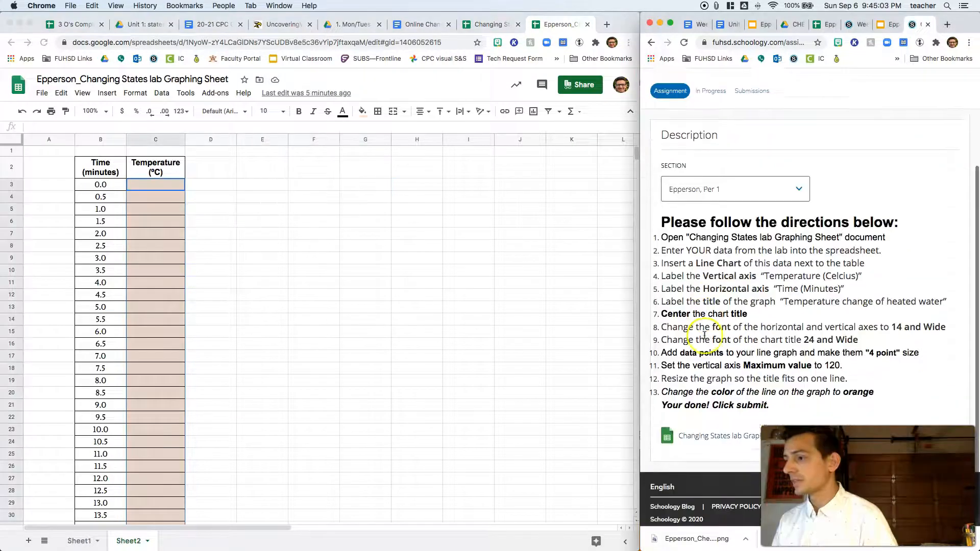
- Review the directions of the Changing States Lab: Graphing your data assignment, starting with the document to open
{"action": "scroll", "coordinate": [703, 335], "scroll_direction": "down", "scroll_amount": 1}
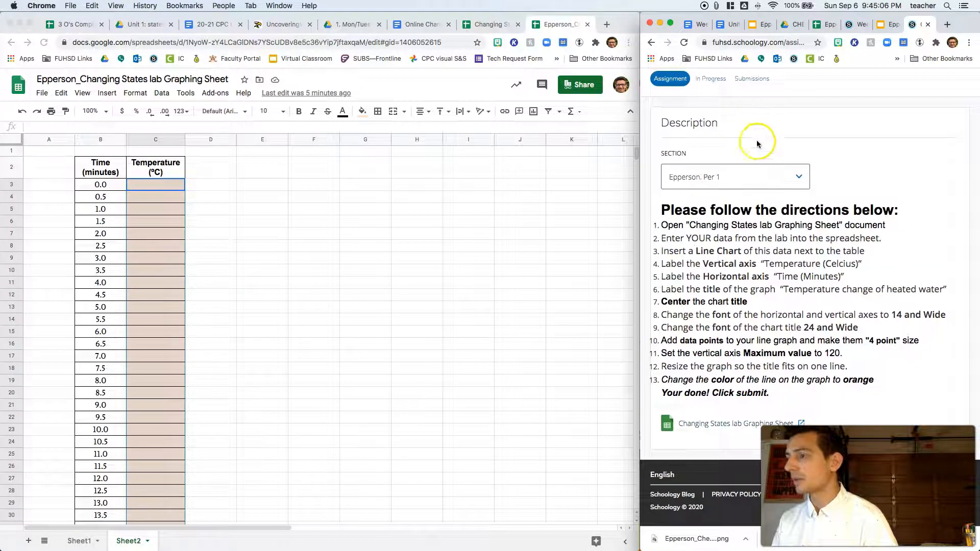
{"action": "scroll", "coordinate": [751, 133], "scroll_direction": "up", "scroll_amount": 5}
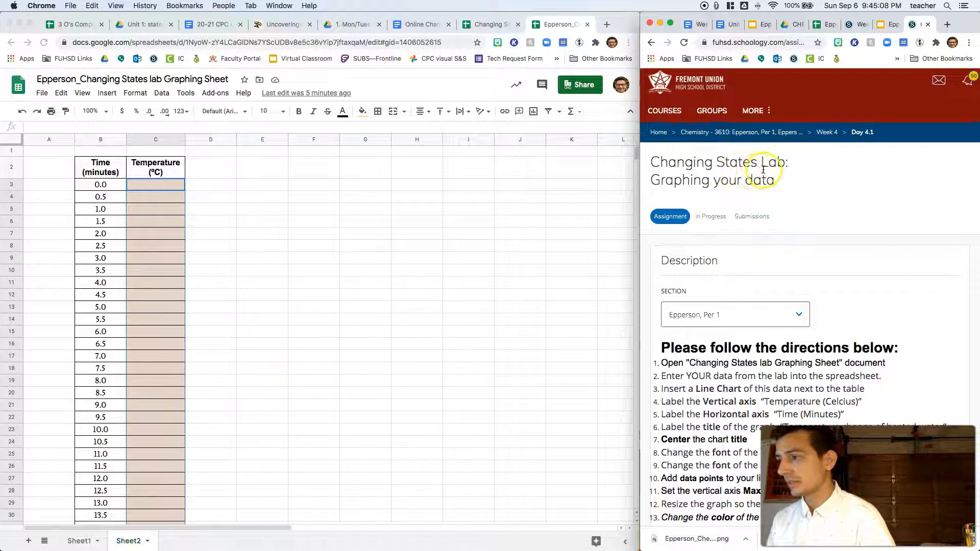
{"action": "scroll", "coordinate": [714, 204], "scroll_direction": "down", "scroll_amount": 5}
{"action": "left_click_drag", "start_coordinate": [670, 209], "coordinate": [861, 228]}
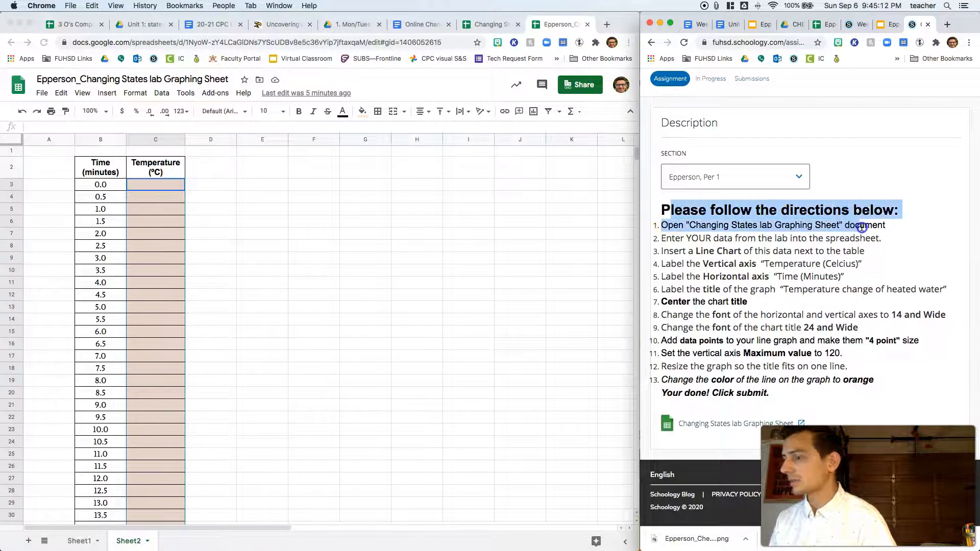
{"action": "left_click", "coordinate": [861, 227]}
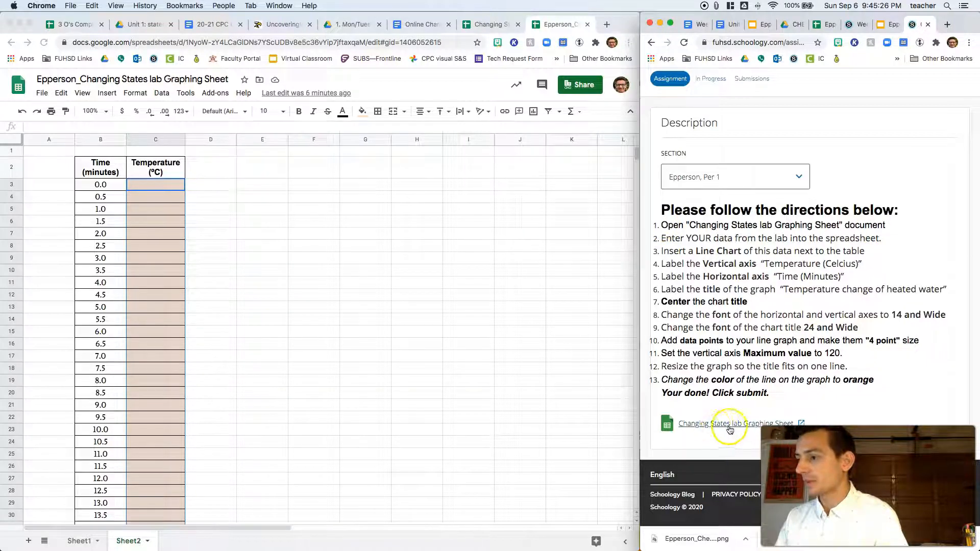
- Look at Table 2 in the Online Changing States Lab 2020 document and return to the graphing sheet
{"action": "left_click", "coordinate": [383, 196]}
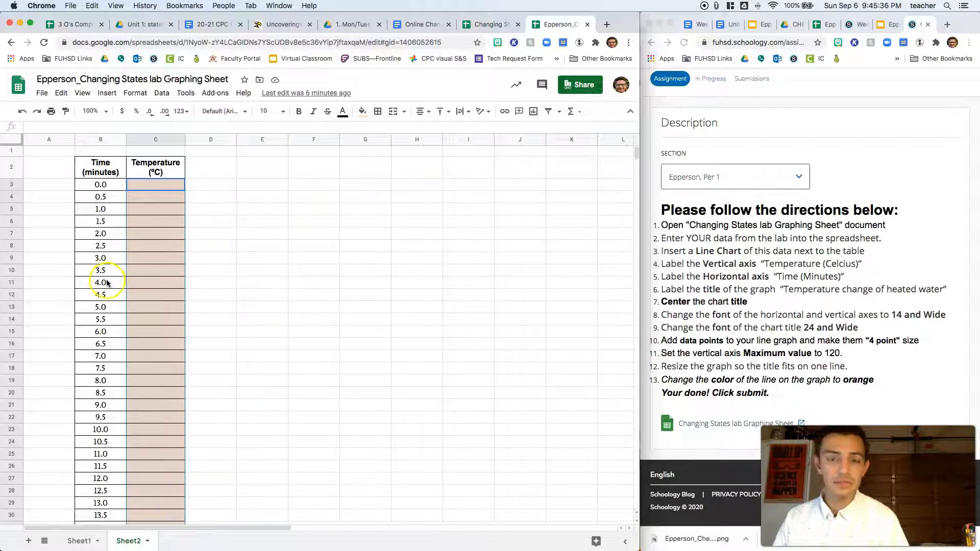
{"action": "left_click", "coordinate": [411, 25]}
{"action": "scroll", "coordinate": [325, 266], "scroll_direction": "down", "scroll_amount": 2}
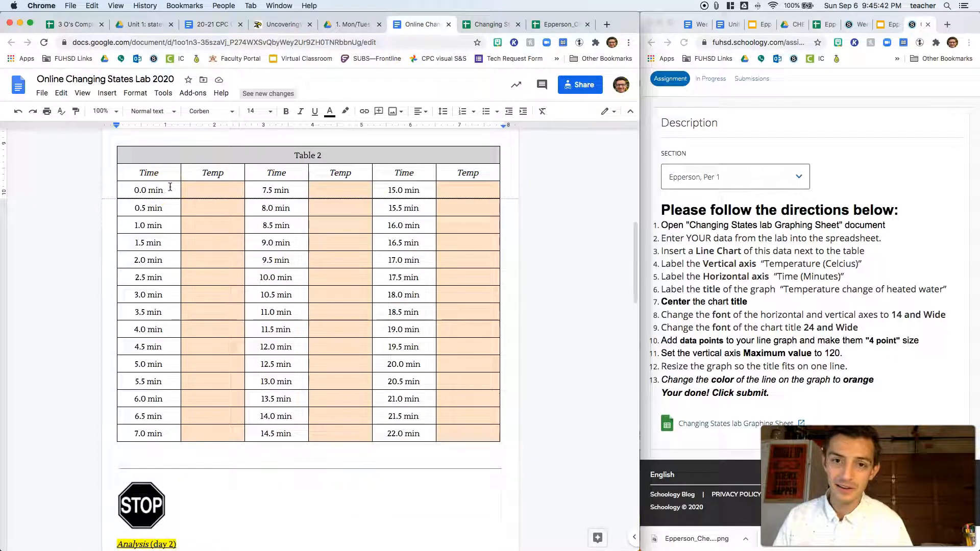
{"action": "left_click", "coordinate": [561, 22]}
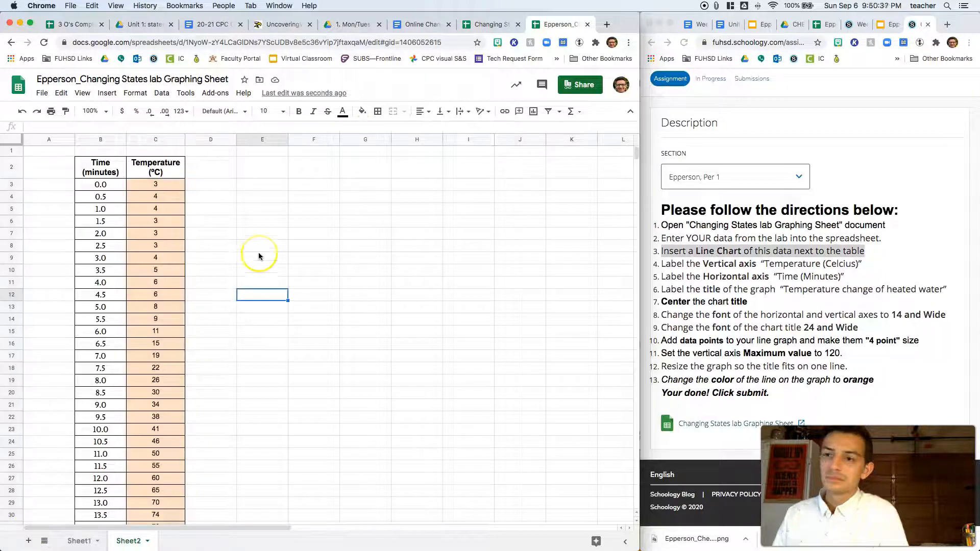
- Read assignment directions 2 and 3 about entering the lab data and inserting a line chart
{"action": "left_click", "coordinate": [684, 257]}
{"action": "left_click_drag", "start_coordinate": [667, 239], "coordinate": [891, 240]}
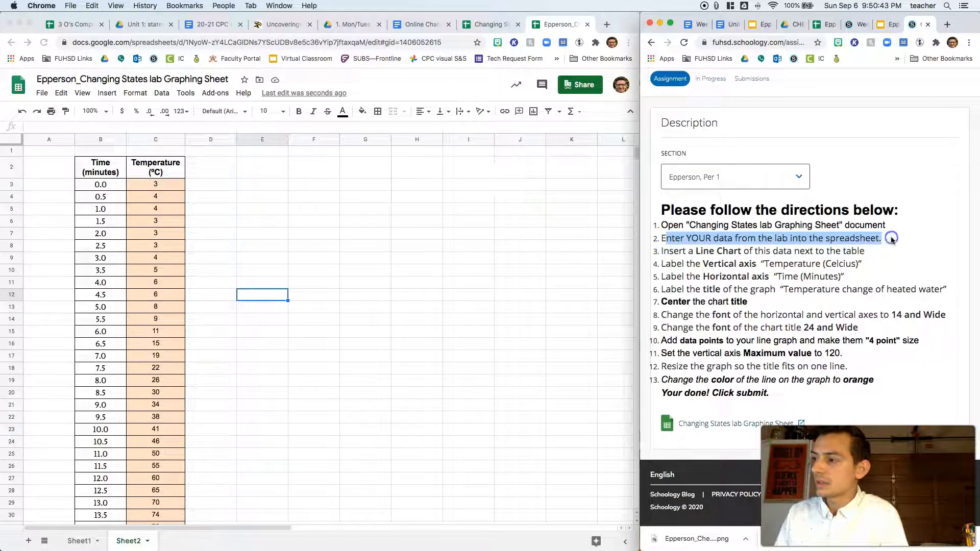
{"action": "left_click", "coordinate": [719, 255]}
{"action": "left_click_drag", "start_coordinate": [662, 250], "coordinate": [880, 256]}
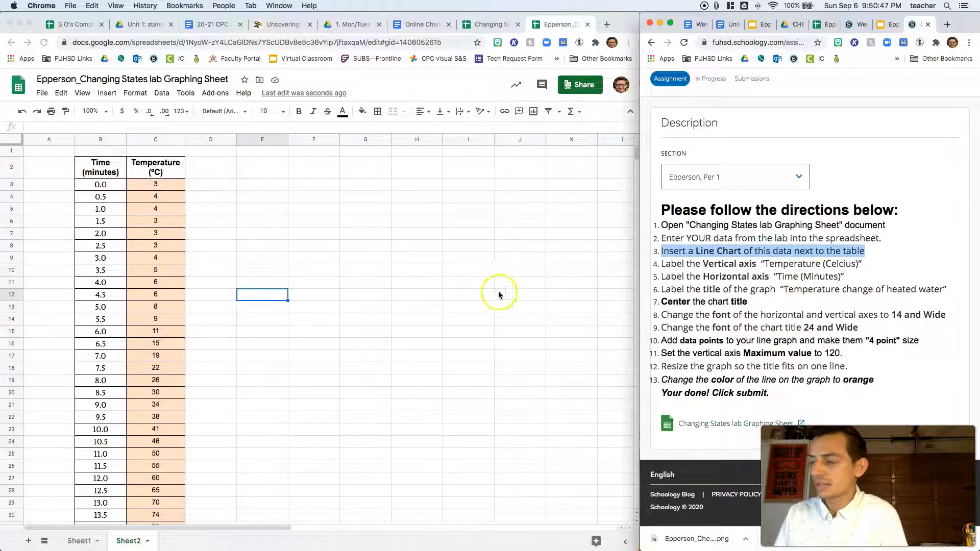
- Select the time and temperature data with its headers from B2 to C43
{"action": "left_click", "coordinate": [411, 293]}
{"action": "left_click", "coordinate": [173, 260]}
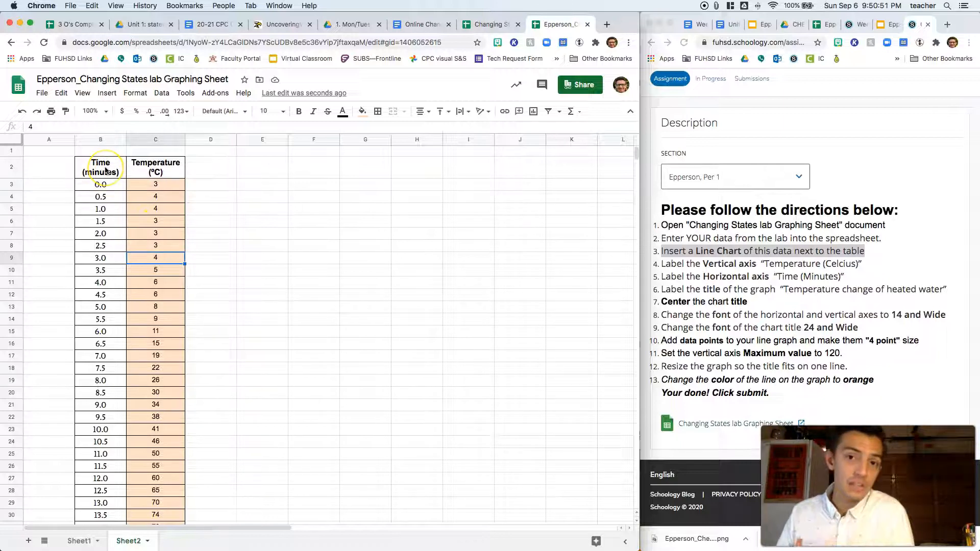
{"action": "left_click_drag", "start_coordinate": [105, 170], "coordinate": [174, 434]}
{"action": "scroll", "coordinate": [168, 426], "scroll_direction": "down", "scroll_amount": 5}
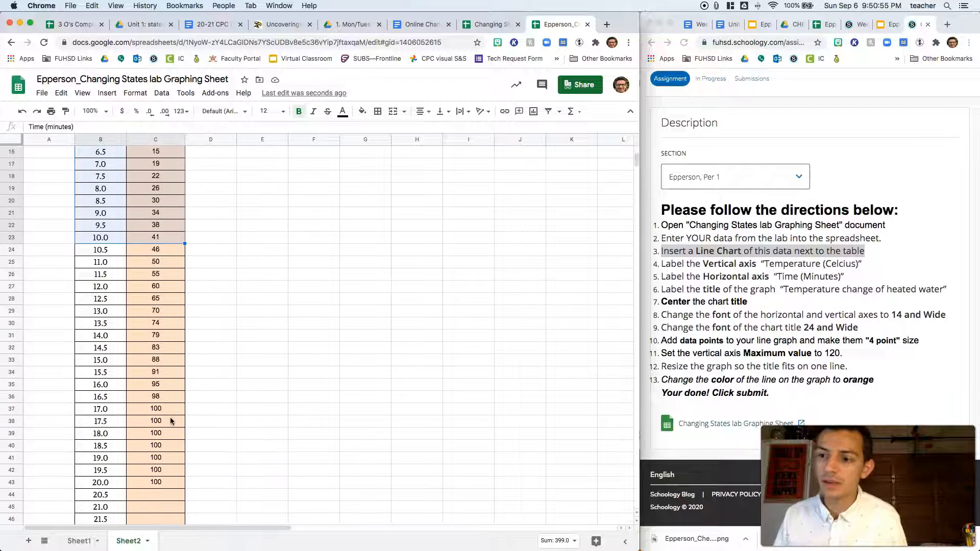
{"action": "left_click", "coordinate": [151, 430], "text": "shift"}
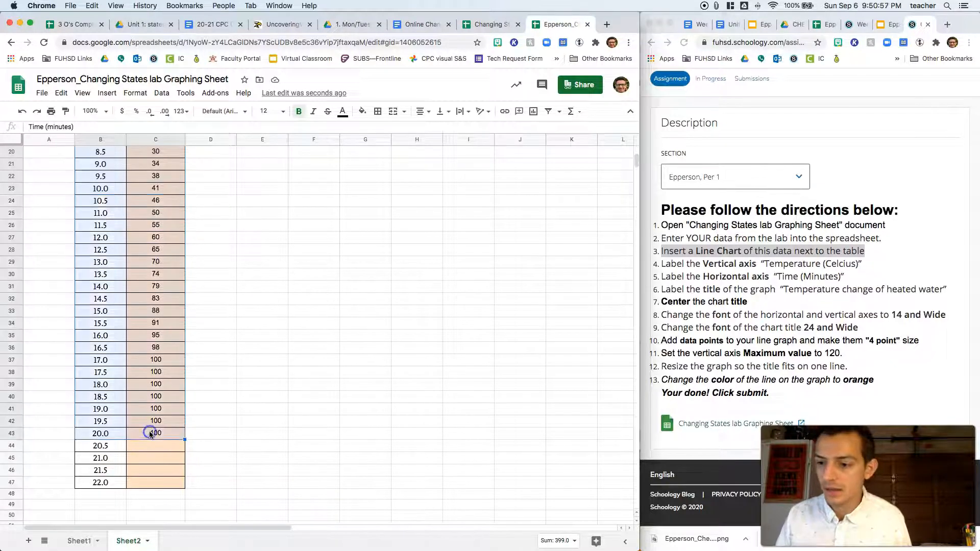
{"action": "scroll", "coordinate": [293, 365], "scroll_direction": "up", "scroll_amount": 5}
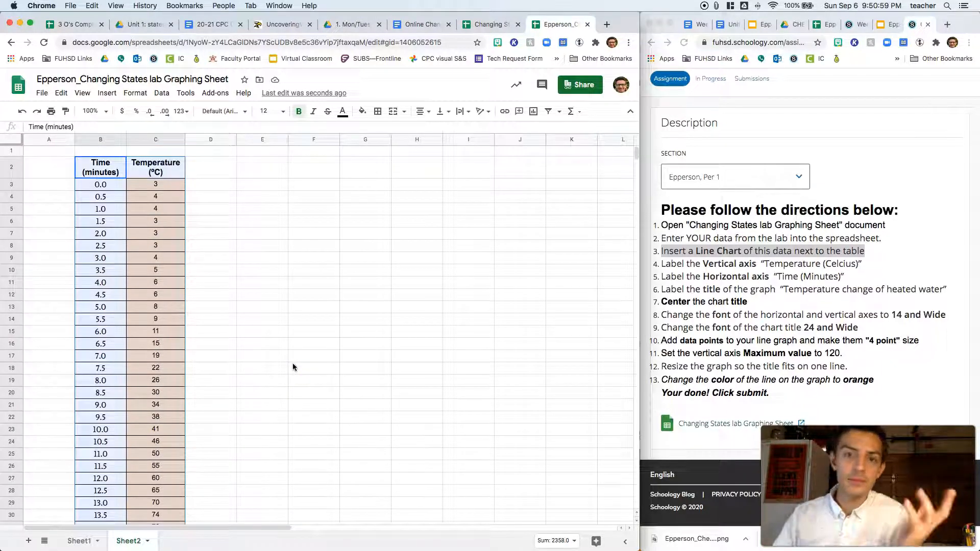
{"action": "left_click", "coordinate": [146, 226]}
{"action": "left_click_drag", "start_coordinate": [96, 170], "coordinate": [169, 262]}
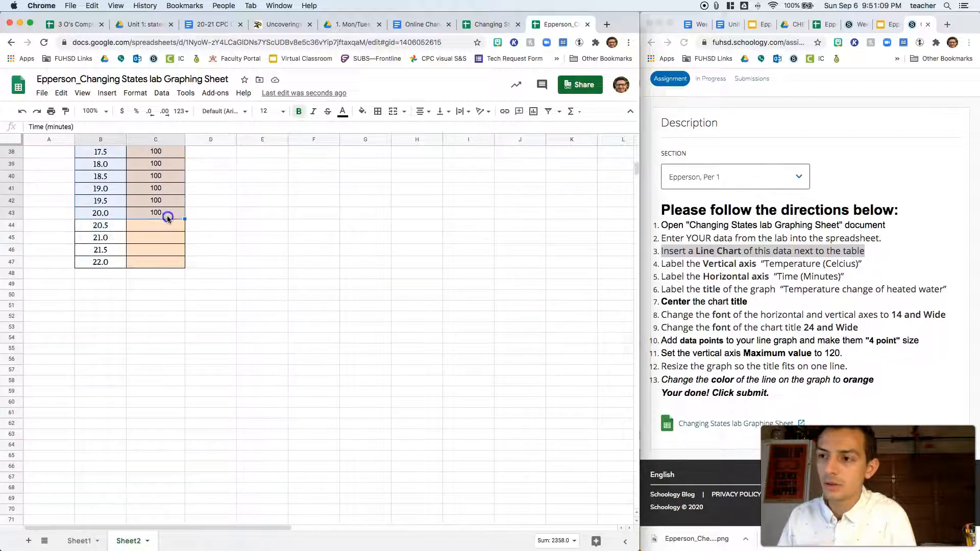
{"action": "scroll", "coordinate": [170, 216], "scroll_direction": "up", "scroll_amount": 5}
{"action": "scroll", "coordinate": [170, 216], "scroll_direction": "up", "scroll_amount": 5}
- Insert a line chart of the time and temperature data in B2 to C43, including the headers
{"action": "left_click", "coordinate": [103, 173]}
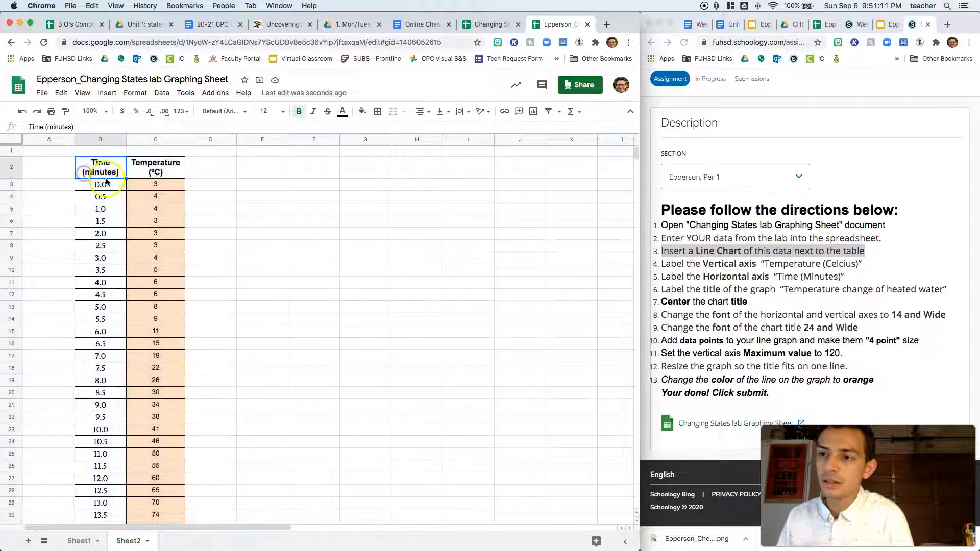
{"action": "scroll", "coordinate": [107, 204], "scroll_direction": "down", "scroll_amount": 5}
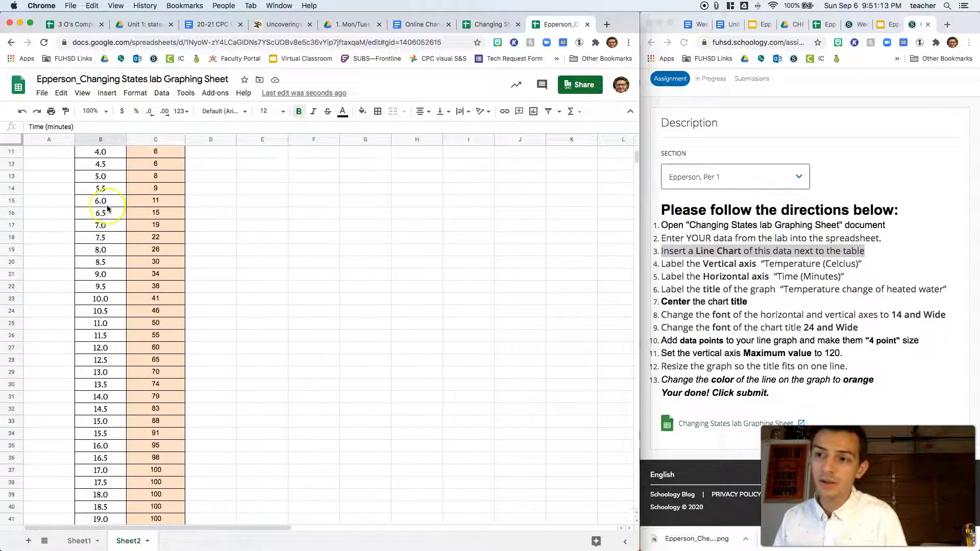
{"action": "scroll", "coordinate": [107, 208], "scroll_direction": "down", "scroll_amount": 2}
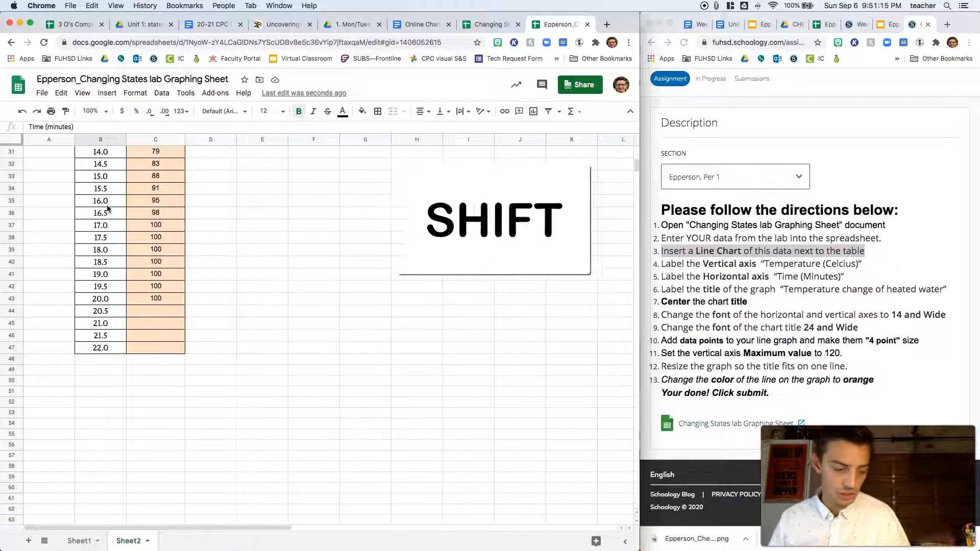
{"action": "left_click", "coordinate": [110, 299], "text": "shift"}
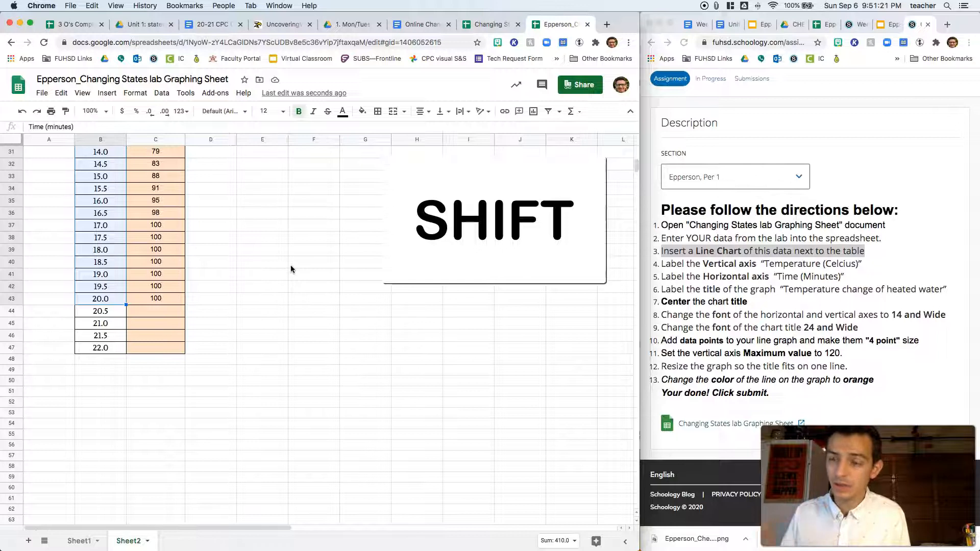
{"action": "left_click", "coordinate": [170, 300], "text": "shift"}
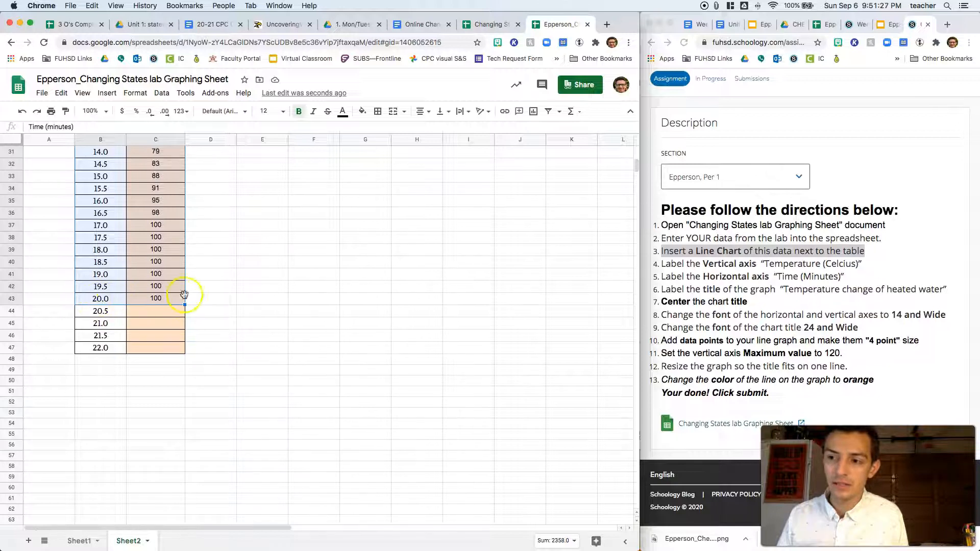
{"action": "scroll", "coordinate": [191, 288], "scroll_direction": "up", "scroll_amount": 10}
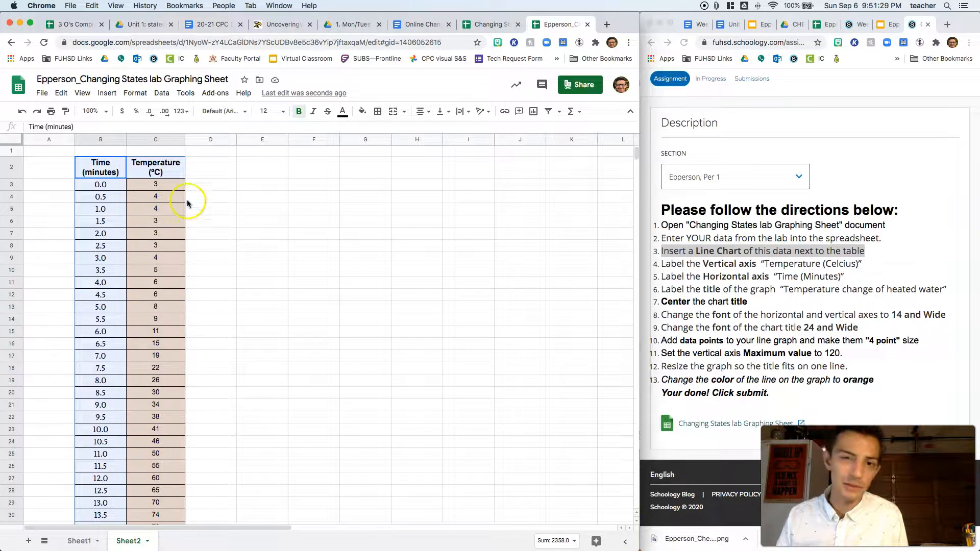
{"action": "left_click", "coordinate": [135, 93]}
{"action": "mouse_move", "coordinate": [101, 94]}
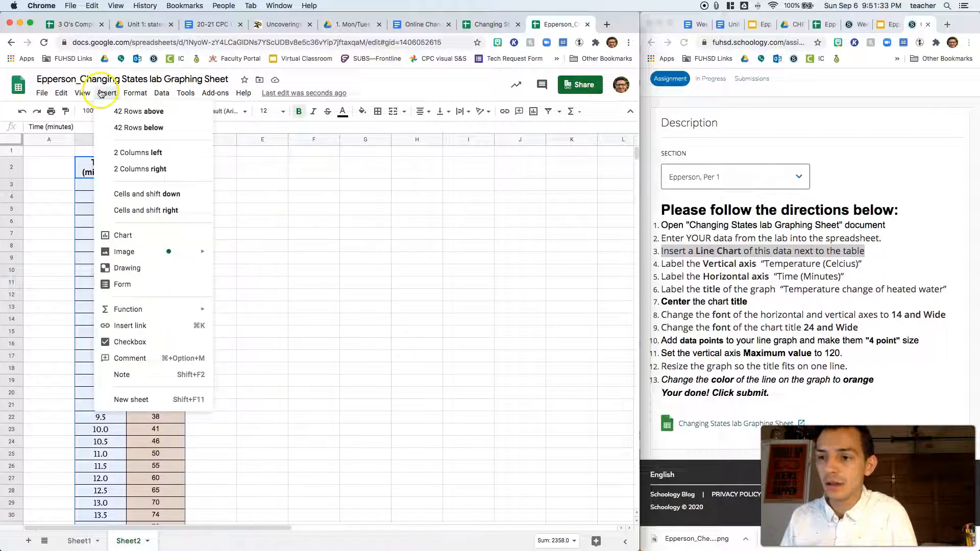
{"action": "left_click", "coordinate": [119, 237]}
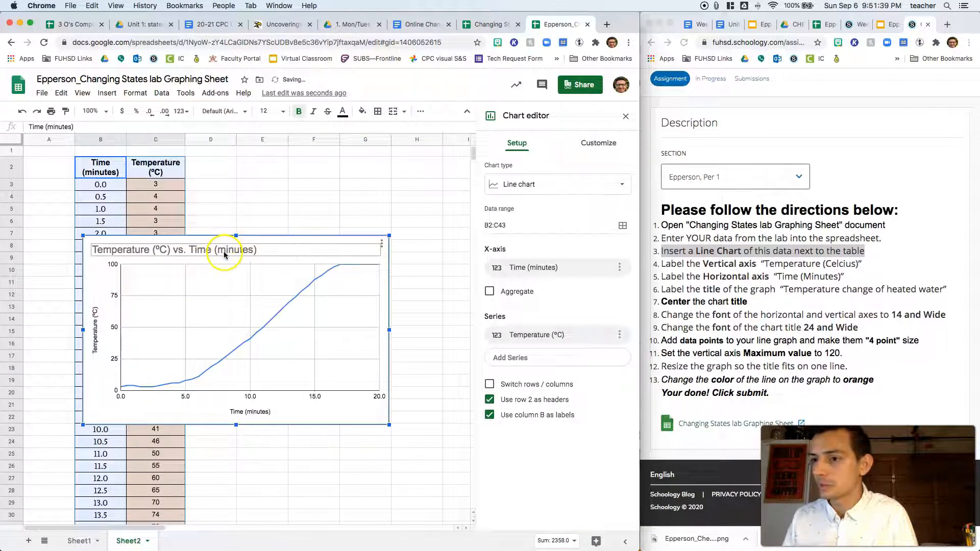
- Move the chart up so its top edge sits just below the table headers, spanning about columns C to H
{"action": "left_click_drag", "start_coordinate": [244, 244], "coordinate": [331, 190]}
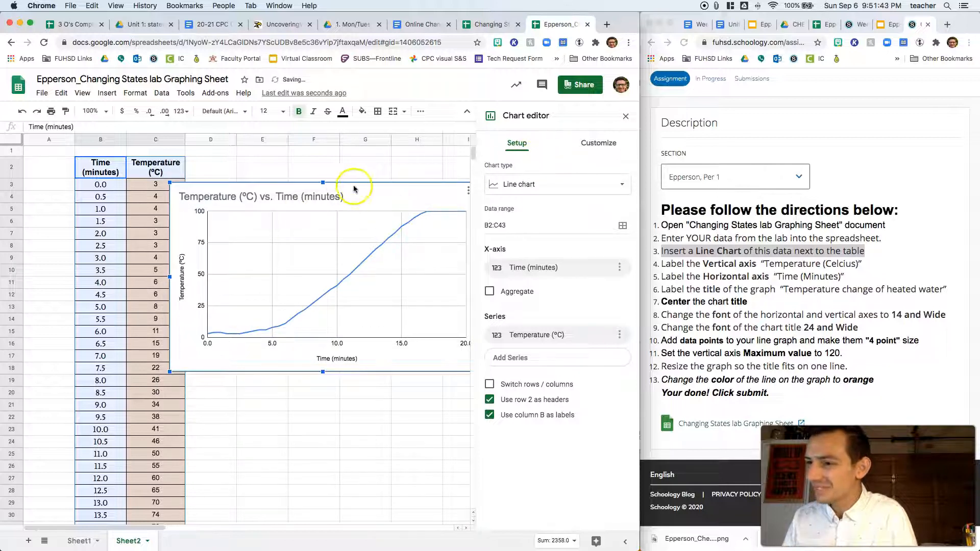
{"action": "left_click_drag", "start_coordinate": [366, 186], "coordinate": [319, 178]}
{"action": "left_click", "coordinate": [319, 187]}
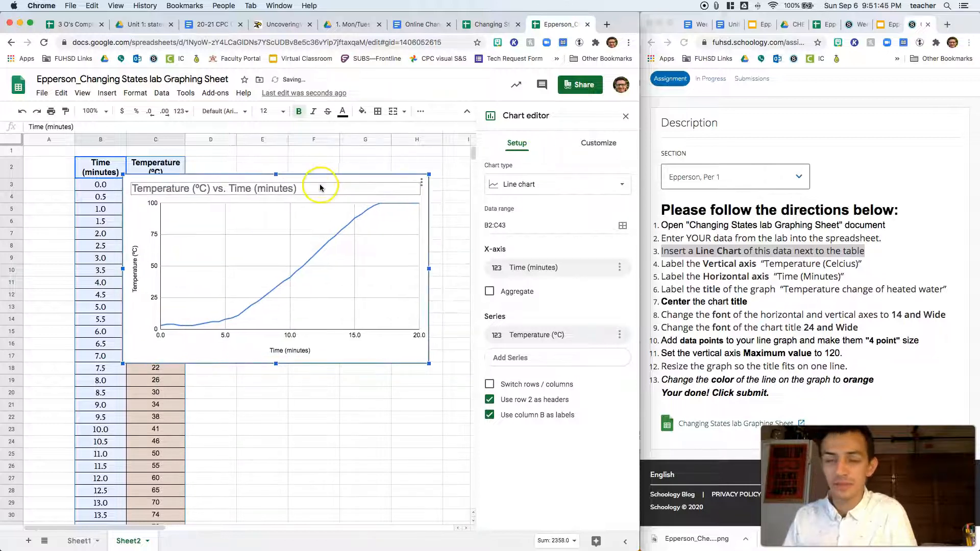
- Try the doughnut, scatter and geo-with-markers chart types on the data, and set the chart back to a line chart
{"action": "left_click", "coordinate": [523, 187]}
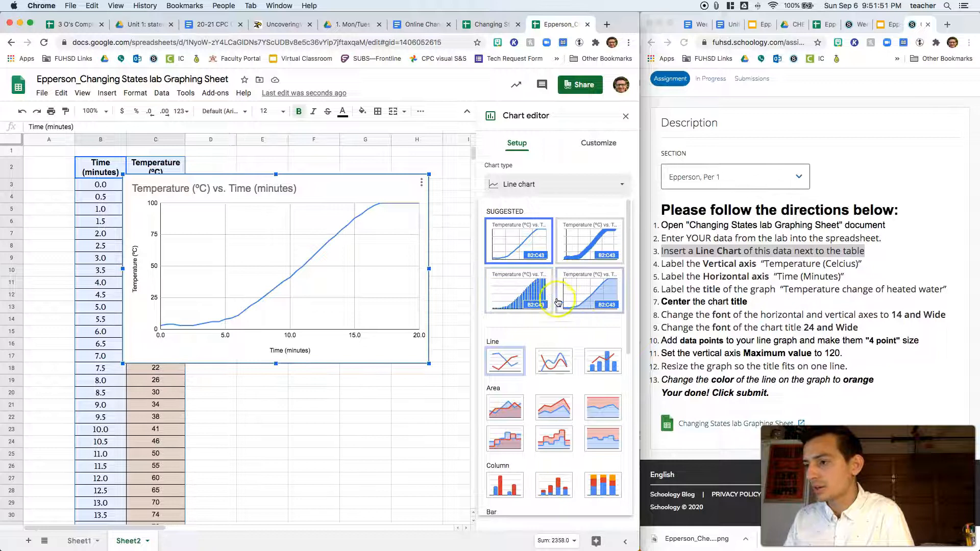
{"action": "scroll", "coordinate": [558, 301], "scroll_direction": "down", "scroll_amount": 5}
{"action": "left_click", "coordinate": [553, 371]}
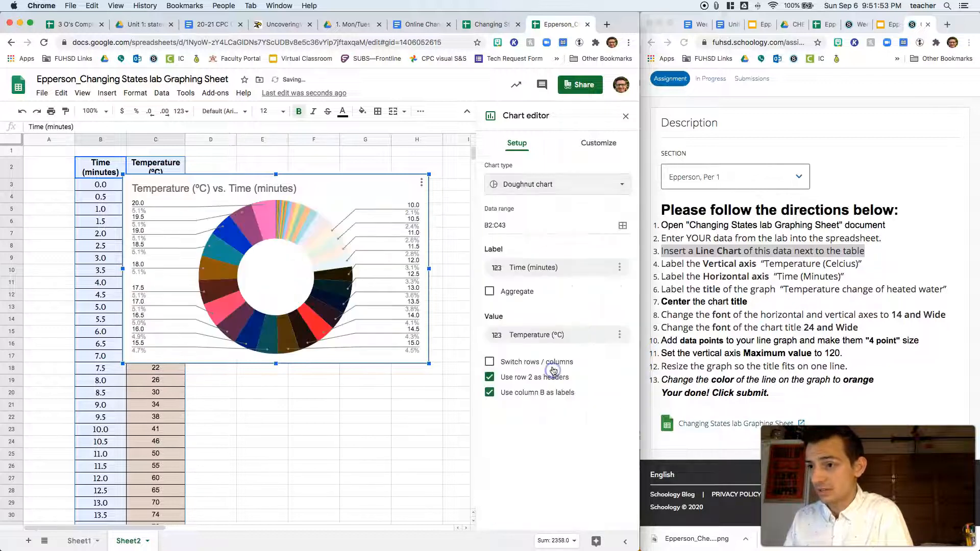
{"action": "left_click", "coordinate": [516, 186]}
{"action": "scroll", "coordinate": [512, 317], "scroll_direction": "down", "scroll_amount": 4}
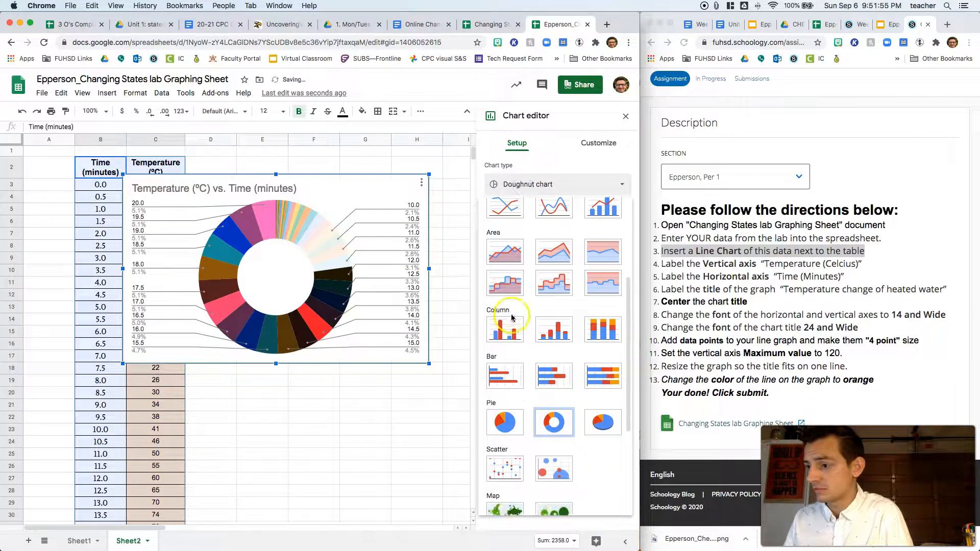
{"action": "left_click", "coordinate": [506, 468]}
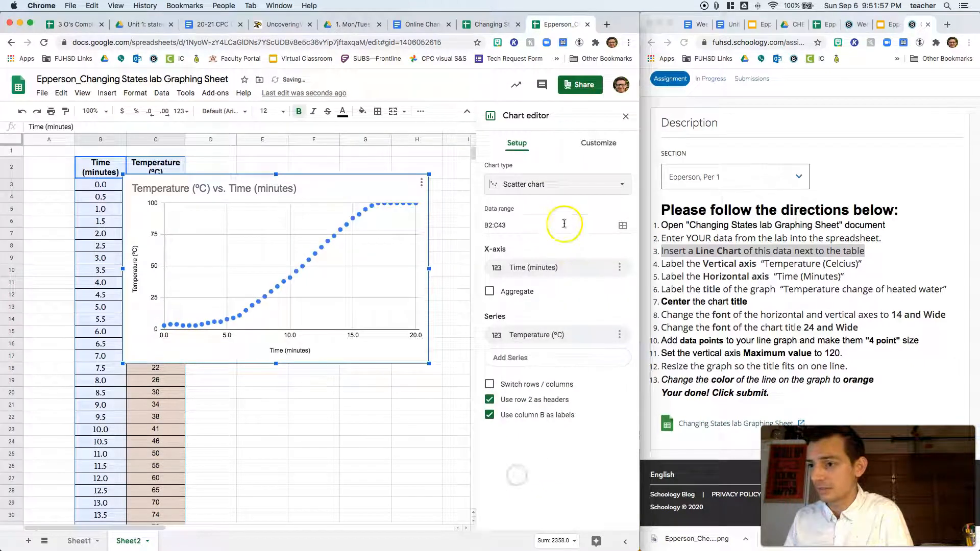
{"action": "left_click", "coordinate": [537, 185]}
{"action": "scroll", "coordinate": [550, 288], "scroll_direction": "down", "scroll_amount": 5}
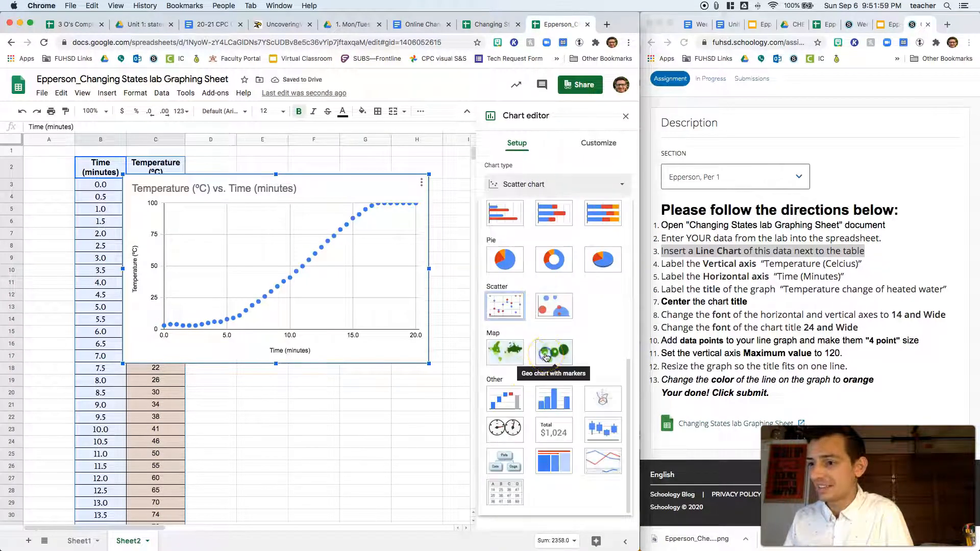
{"action": "left_click", "coordinate": [545, 356]}
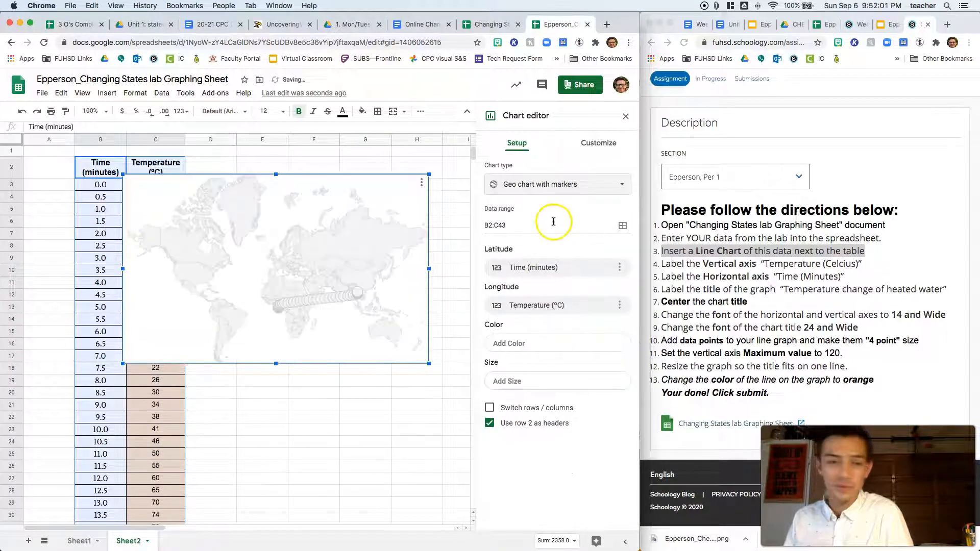
{"action": "left_click", "coordinate": [552, 187]}
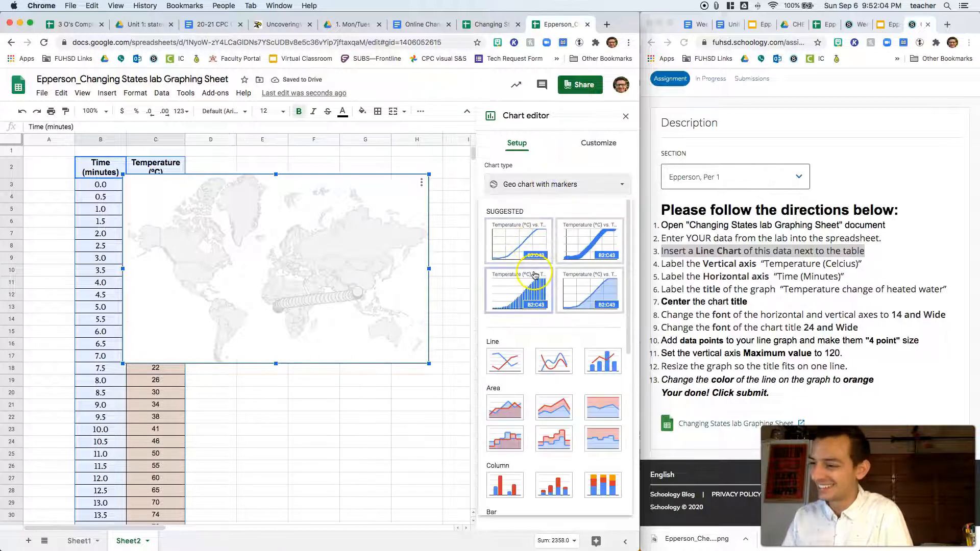
{"action": "left_click", "coordinate": [520, 250]}
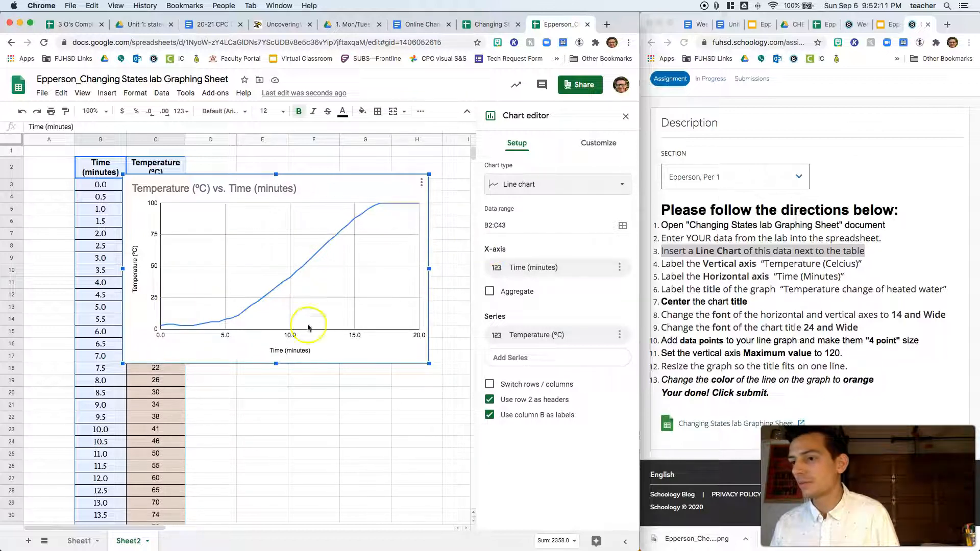
- Read assignment direction 4 about labelling the vertical axis
{"action": "left_click", "coordinate": [653, 264]}
{"action": "left_click_drag", "start_coordinate": [660, 264], "coordinate": [852, 266]}
{"action": "left_click", "coordinate": [851, 266]}
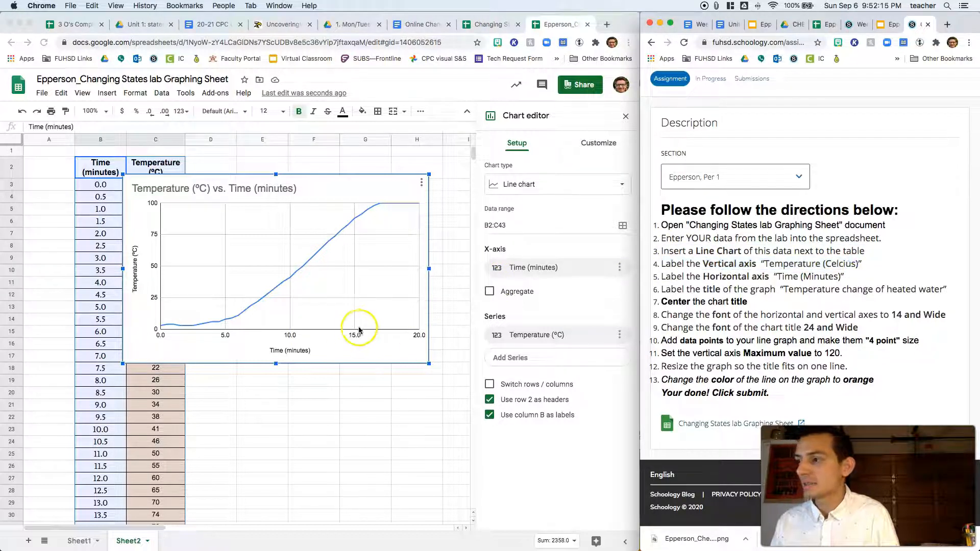
- Examine the chart editor options for the vertical axis title, the gridlines and the horizontal axis title
{"action": "left_click", "coordinate": [137, 280]}
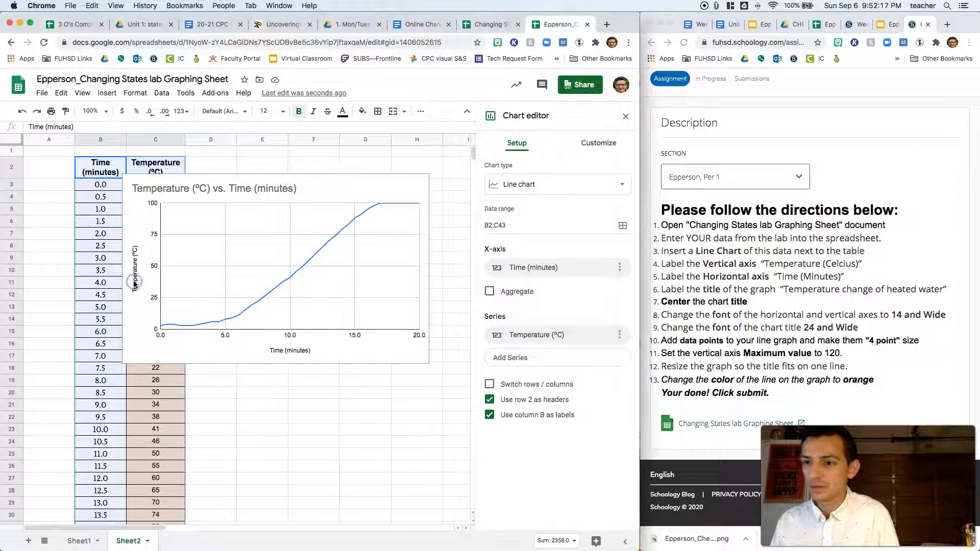
{"action": "left_click", "coordinate": [133, 262]}
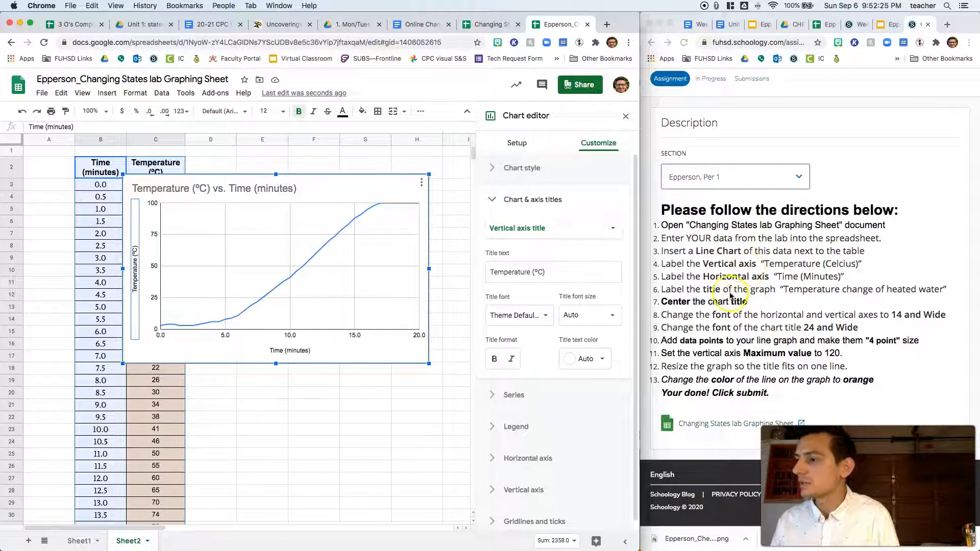
{"action": "left_click", "coordinate": [720, 319]}
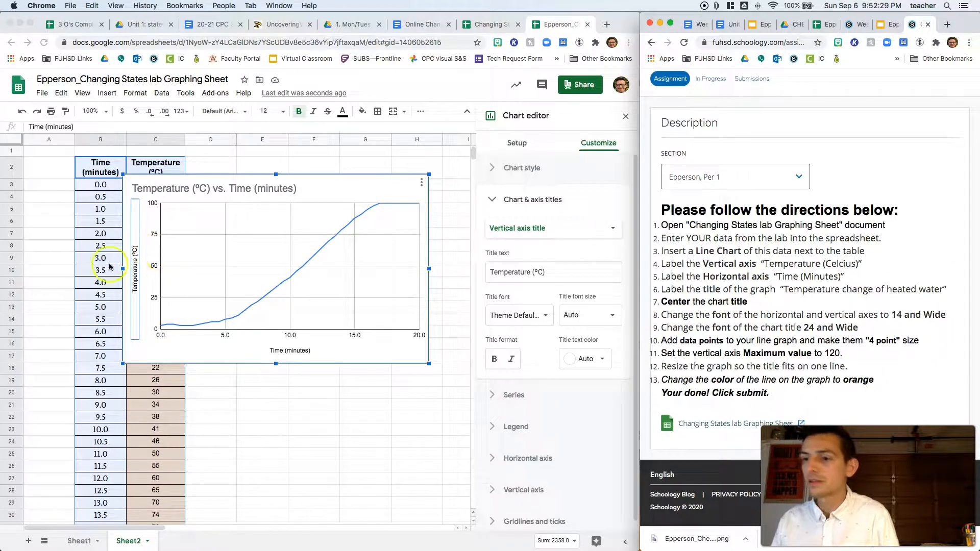
{"action": "left_click", "coordinate": [135, 272]}
{"action": "left_click", "coordinate": [163, 192]}
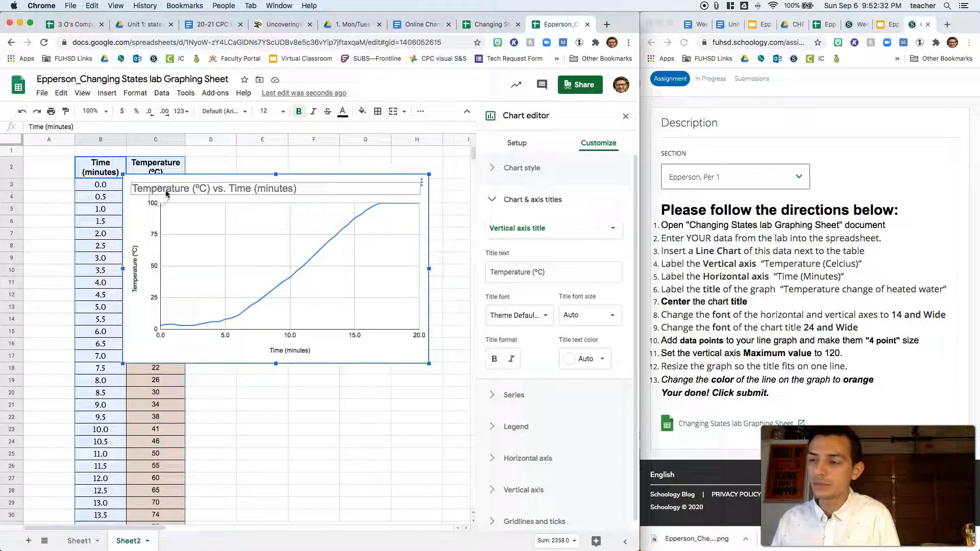
{"action": "left_click", "coordinate": [194, 217]}
{"action": "left_click", "coordinate": [177, 236]}
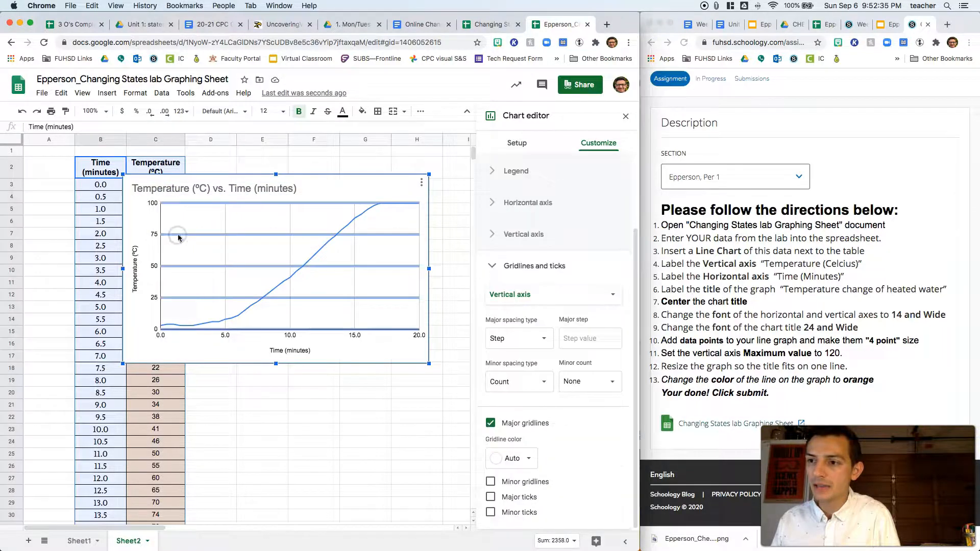
{"action": "left_click", "coordinate": [316, 255]}
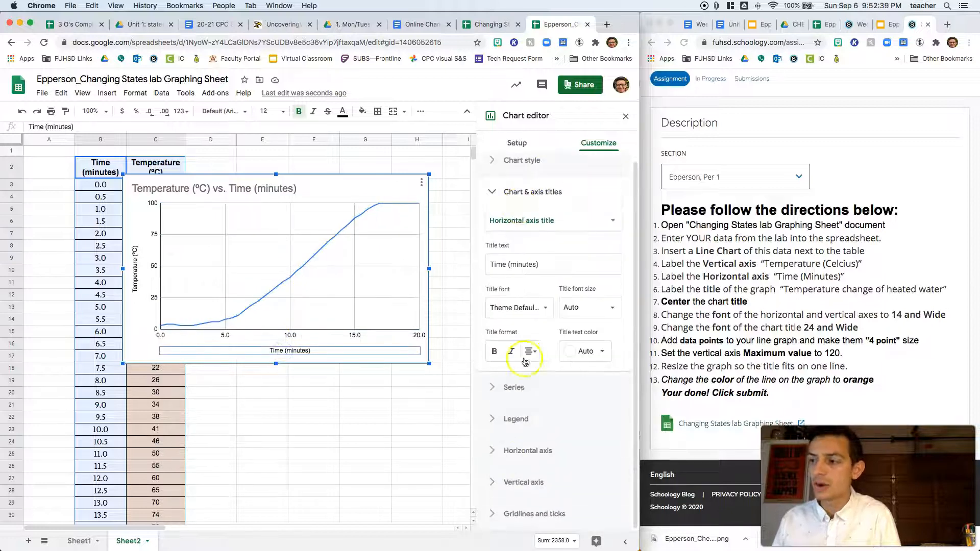
- Enlarge the chart on all sides so it spans about columns B to I and rows 2 to 21
{"action": "left_click_drag", "start_coordinate": [123, 364], "coordinate": [56, 400]}
{"action": "left_click_drag", "start_coordinate": [147, 343], "coordinate": [85, 390]}
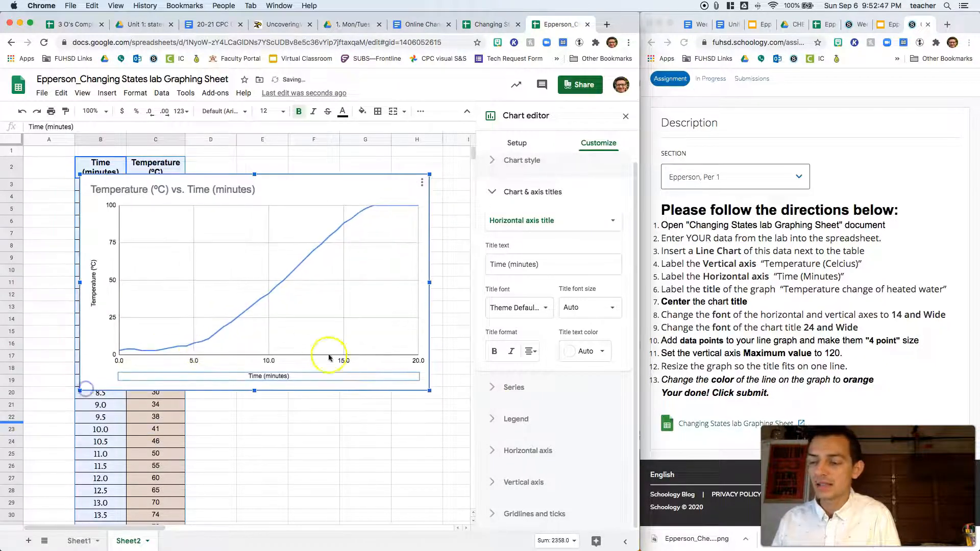
{"action": "left_click_drag", "start_coordinate": [431, 393], "coordinate": [464, 412]}
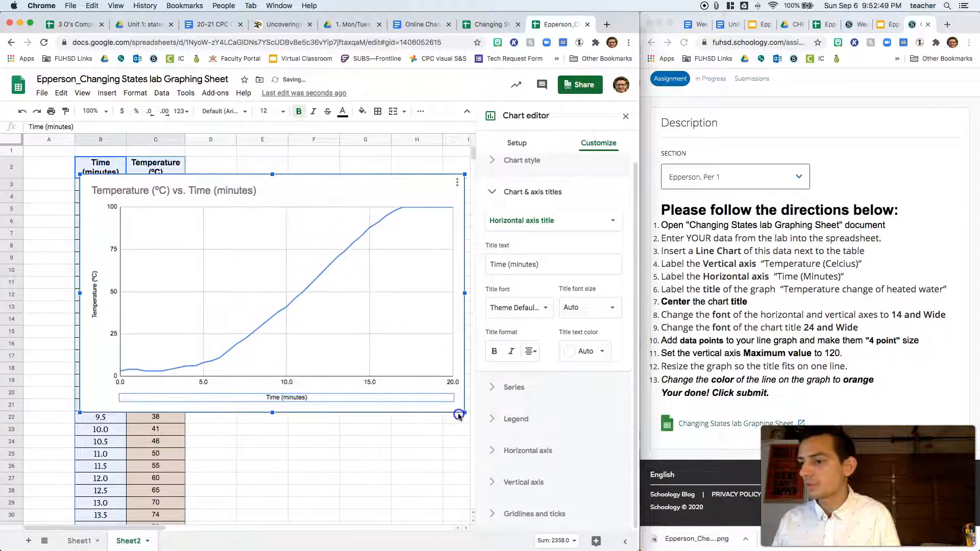
{"action": "left_click", "coordinate": [142, 192]}
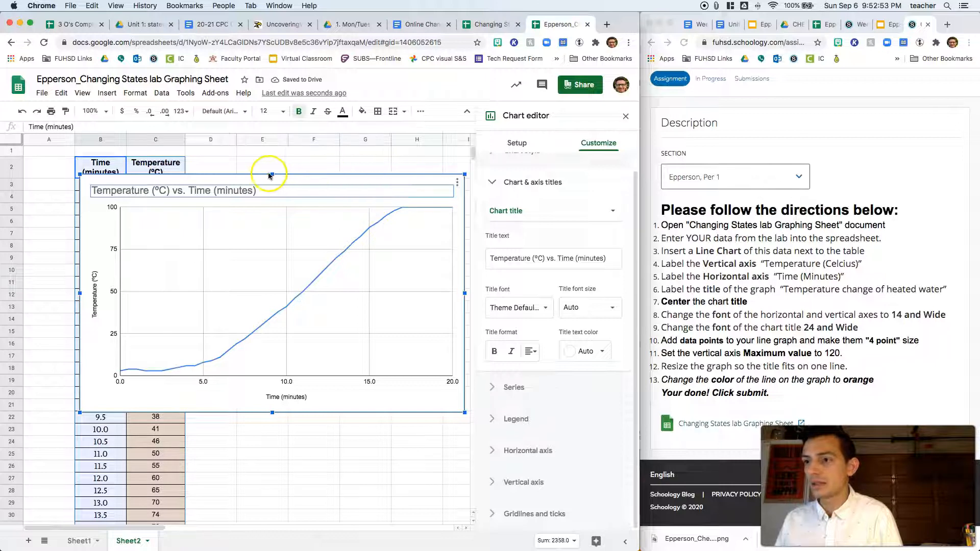
{"action": "left_click_drag", "start_coordinate": [271, 173], "coordinate": [272, 153]}
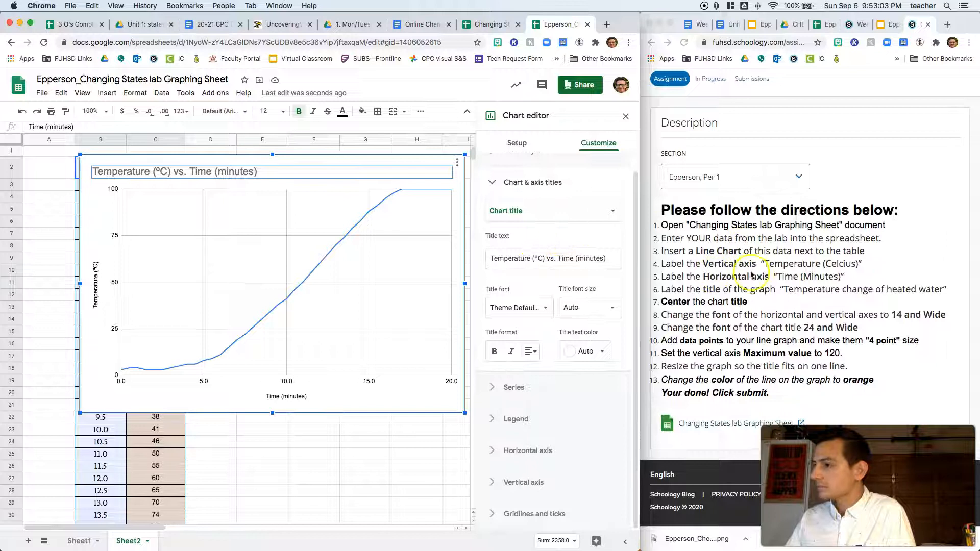
- Compare the chart's horizontal and vertical axis titles with the Time and Temperature header cells, moving the chart down to uncover the table
{"action": "left_click", "coordinate": [280, 397]}
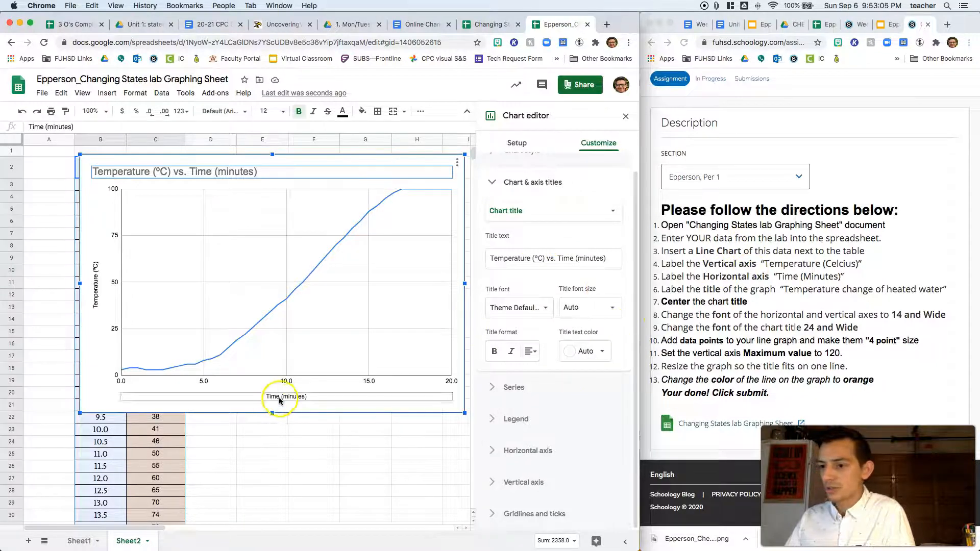
{"action": "left_click", "coordinate": [95, 280]}
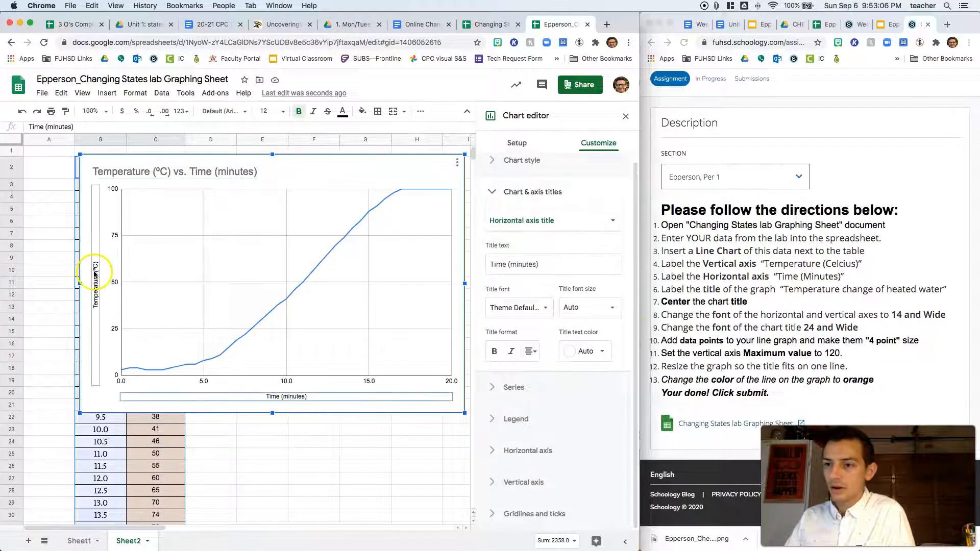
{"action": "left_click", "coordinate": [287, 398]}
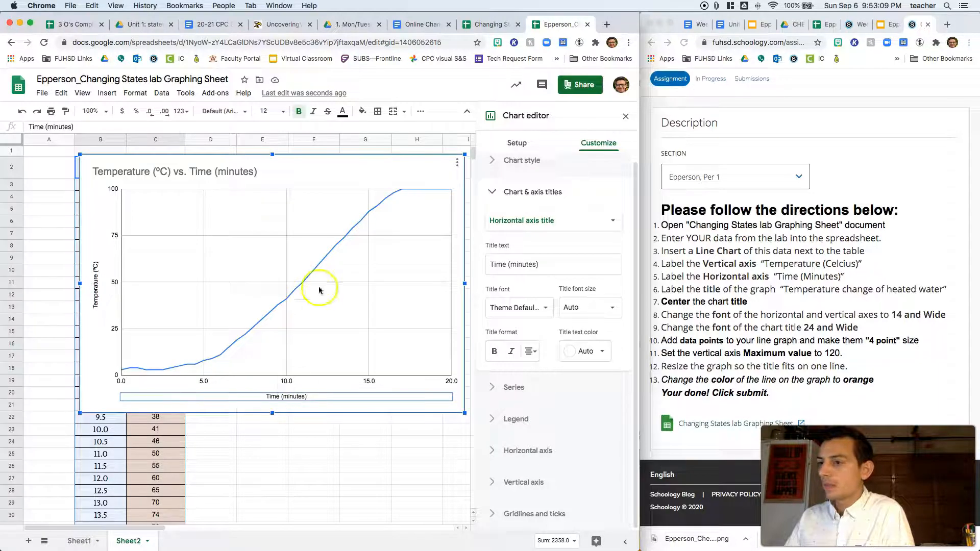
{"action": "left_click_drag", "start_coordinate": [236, 175], "coordinate": [232, 301]}
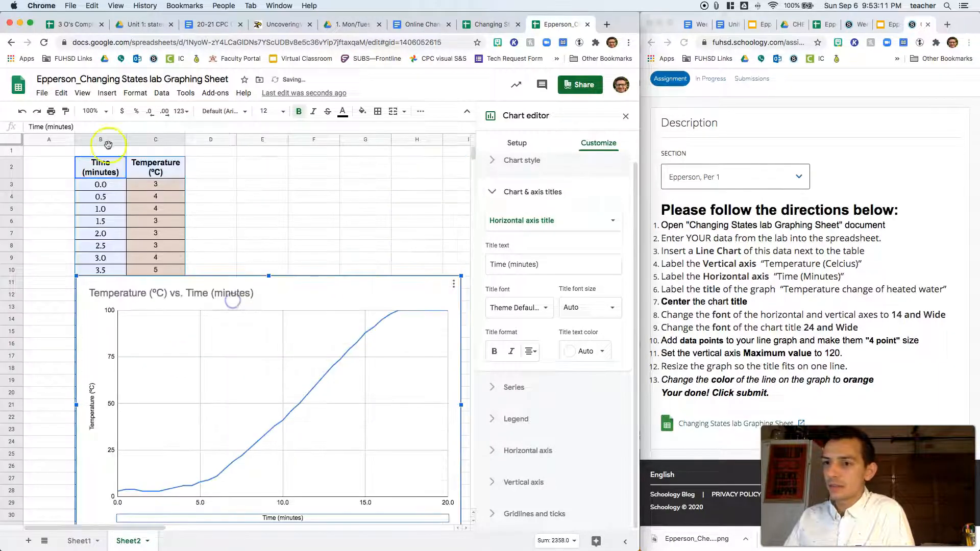
{"action": "left_click", "coordinate": [142, 172]}
{"action": "left_click", "coordinate": [109, 172]}
{"action": "left_click", "coordinate": [138, 172]}
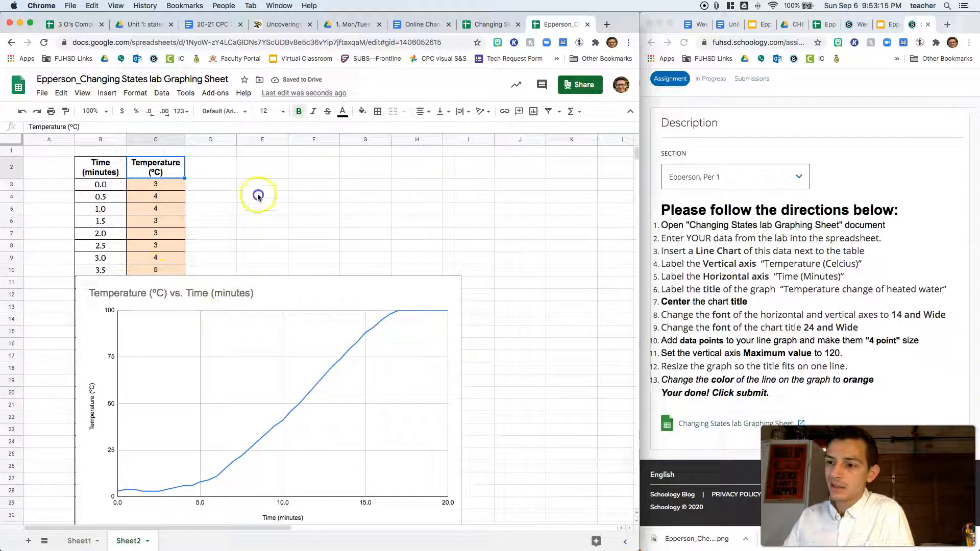
- Move the chart up beside the data table so it spans about columns D to K and rows 2 to 21
{"action": "left_click", "coordinate": [217, 286]}
{"action": "left_click_drag", "start_coordinate": [217, 286], "coordinate": [269, 224]}
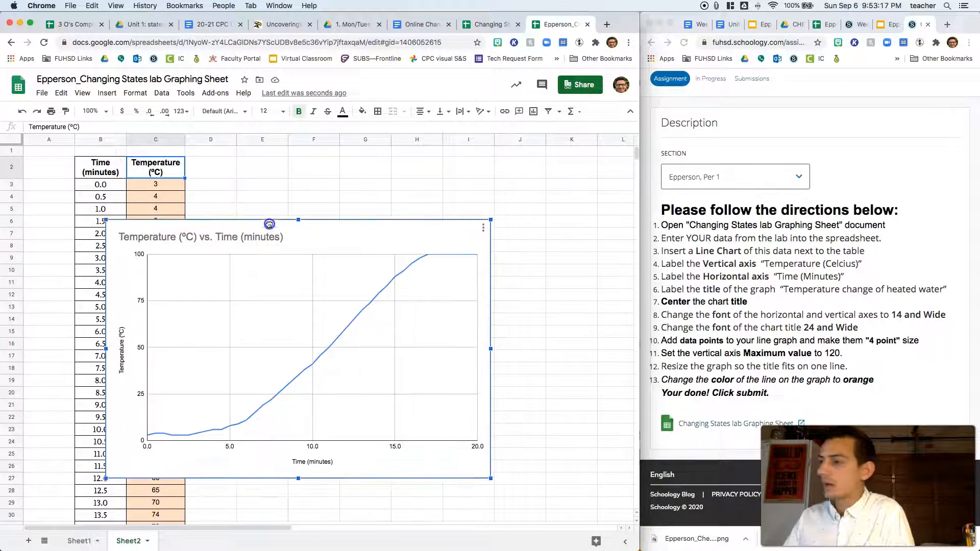
{"action": "left_click_drag", "start_coordinate": [261, 216], "coordinate": [336, 152]}
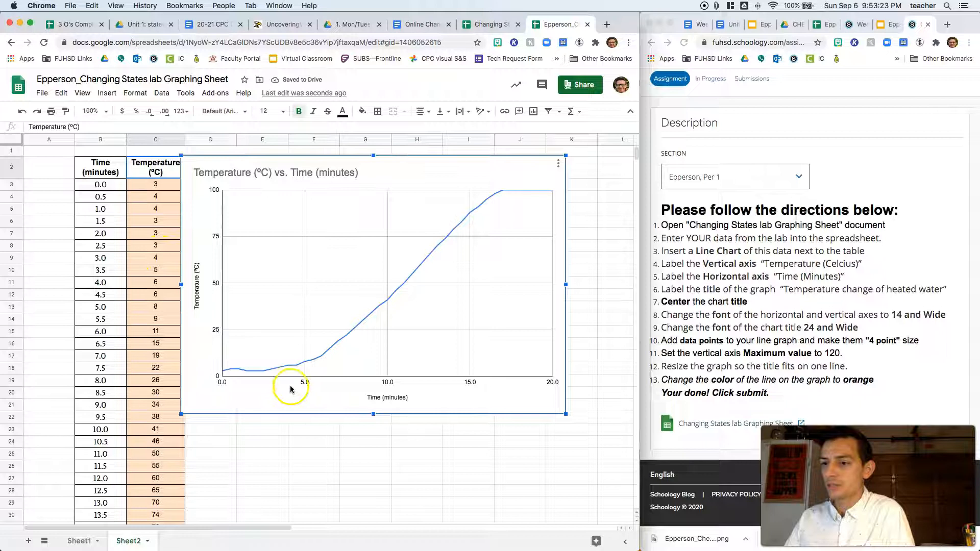
- Open the chart title's settings in the chart editor and move the chart sideways so it spans about columns A to H
{"action": "left_click", "coordinate": [558, 163]}
{"action": "left_click", "coordinate": [507, 177]}
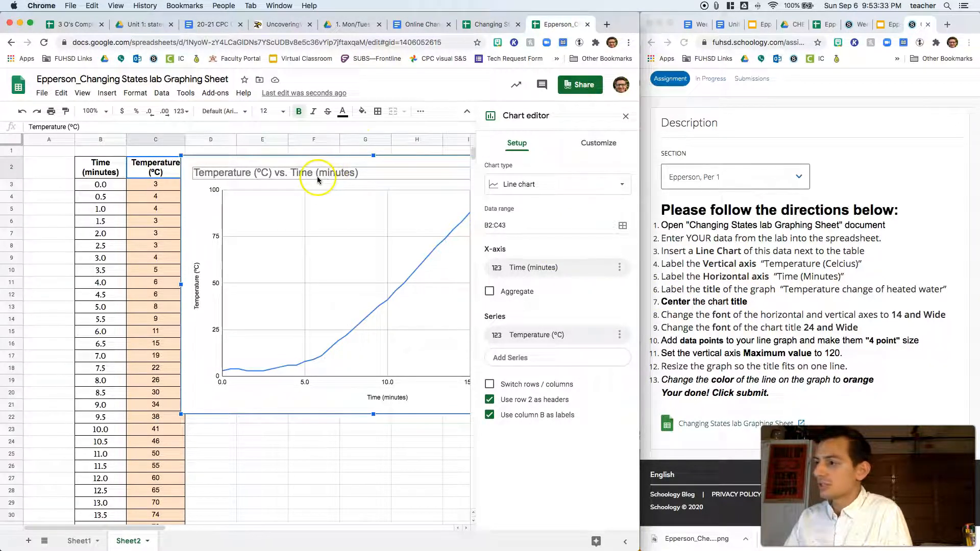
{"action": "left_click", "coordinate": [261, 176]}
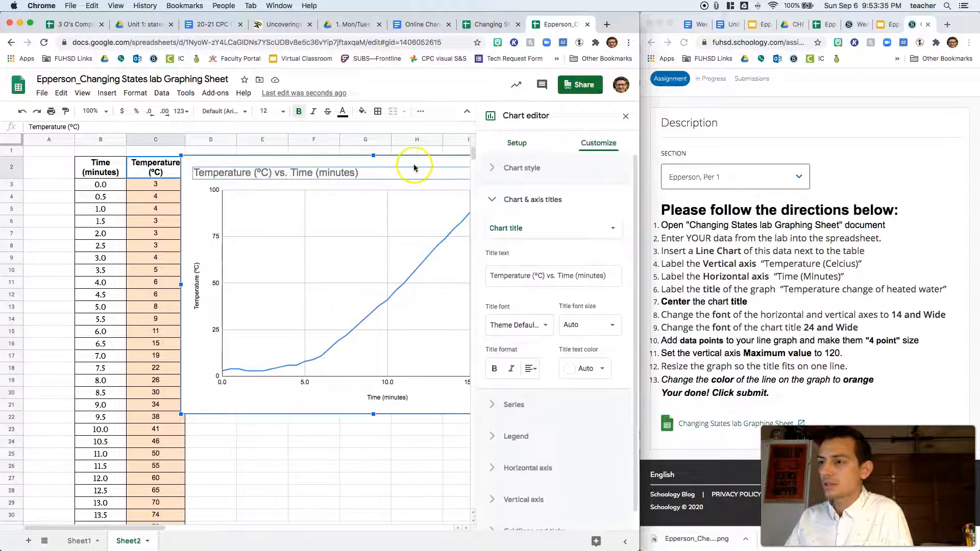
{"action": "left_click_drag", "start_coordinate": [378, 162], "coordinate": [240, 163]}
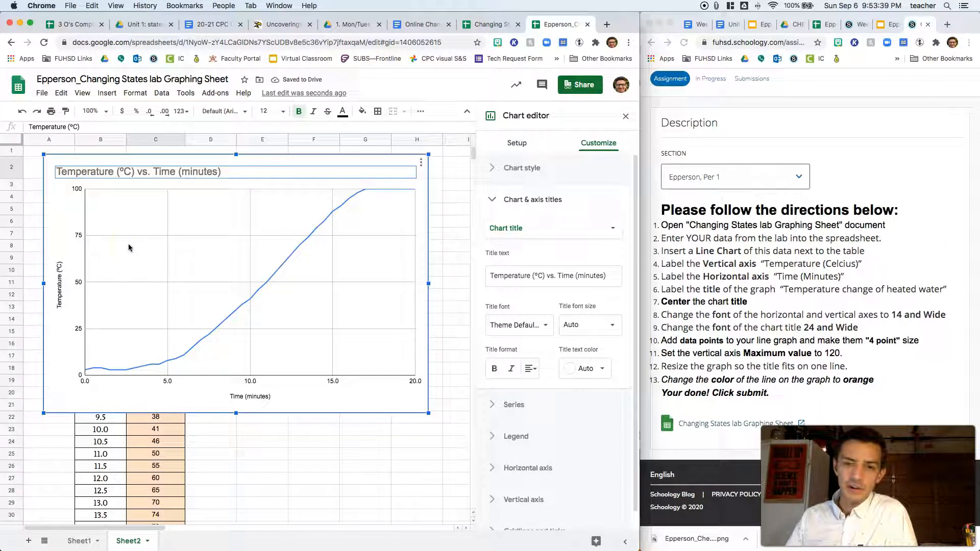
- Replace the chart title with the copied text "Temperature change of heated water"
{"action": "left_click", "coordinate": [75, 243]}
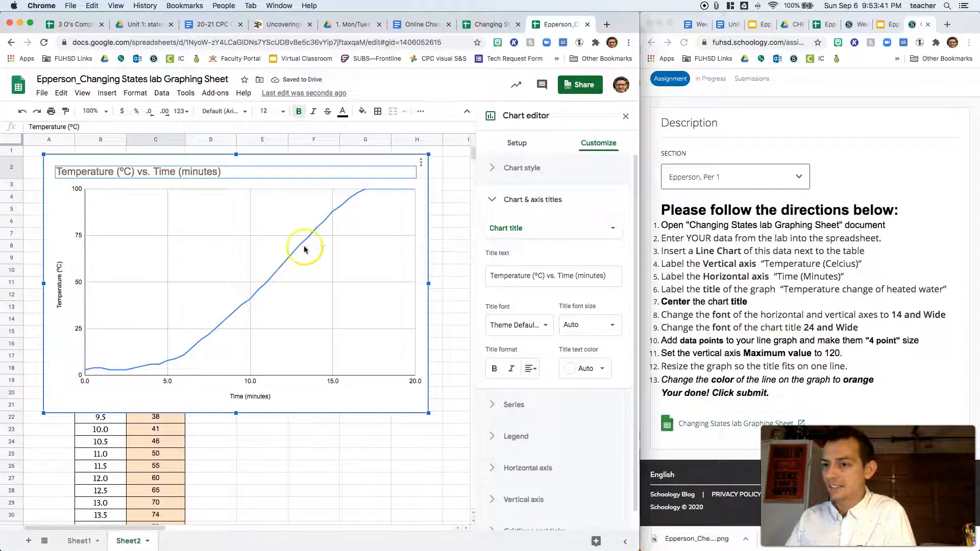
{"action": "left_click", "coordinate": [714, 5]}
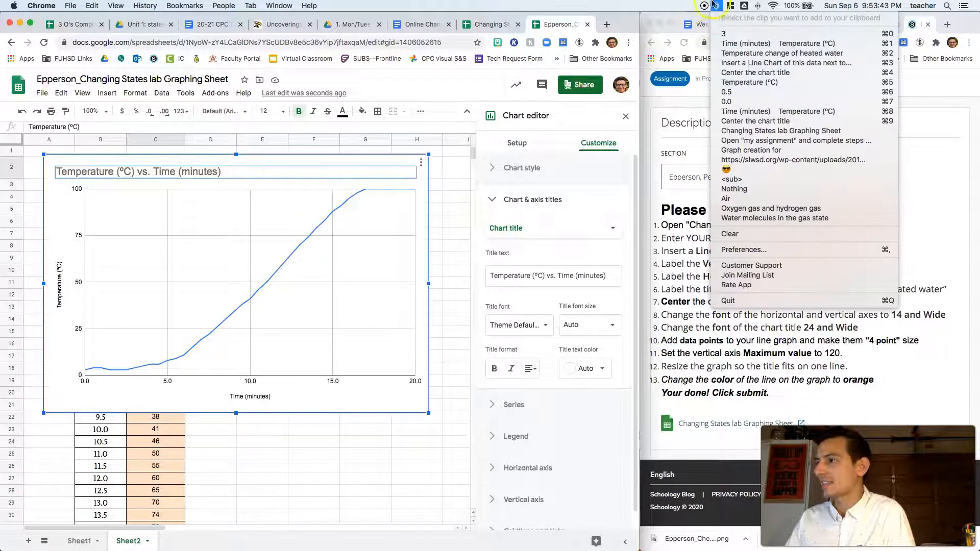
{"action": "left_click", "coordinate": [729, 54]}
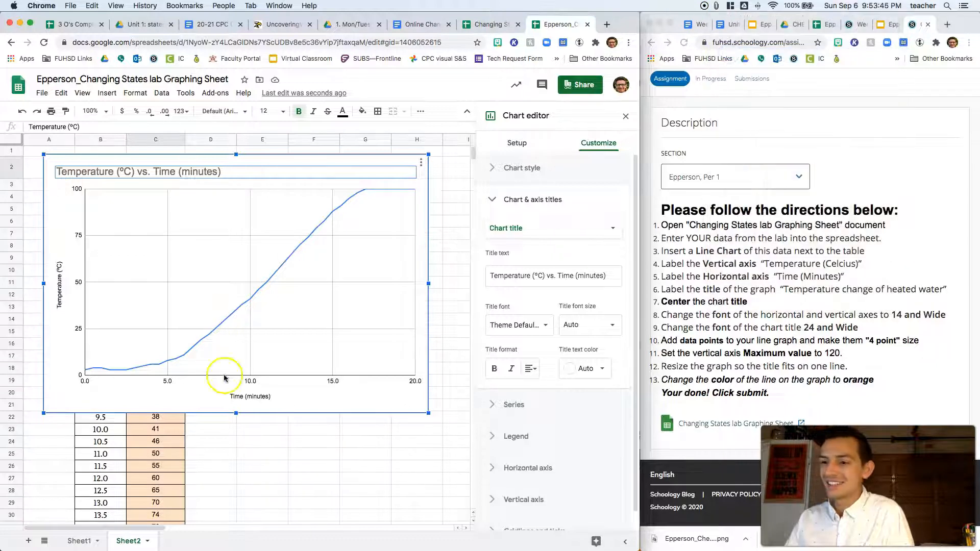
{"action": "left_click", "coordinate": [154, 174]}
{"action": "triple_click", "coordinate": [153, 172]}
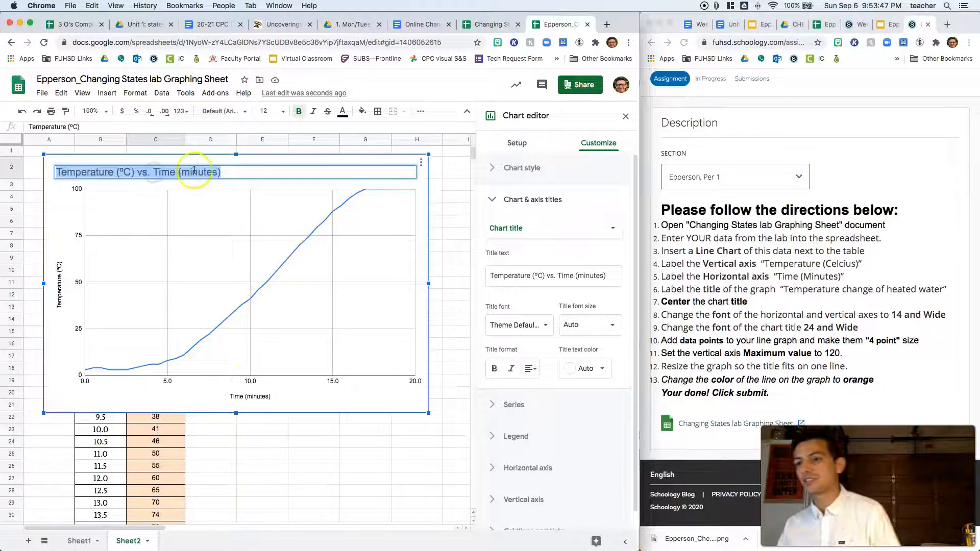
{"action": "type", "text": "Temperature change of heated water"}
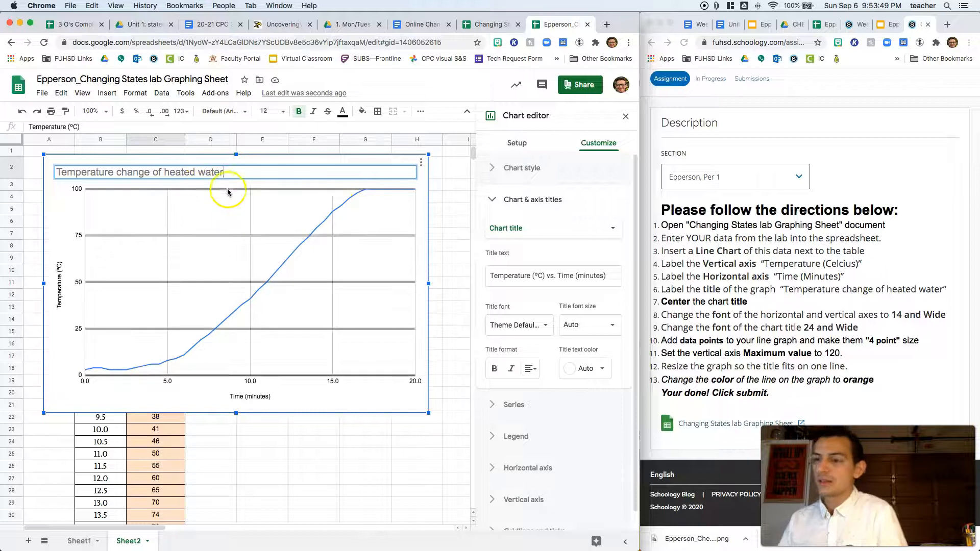
- Read assignment direction 7 and centre the chart title above the graph
{"action": "left_click", "coordinate": [748, 317]}
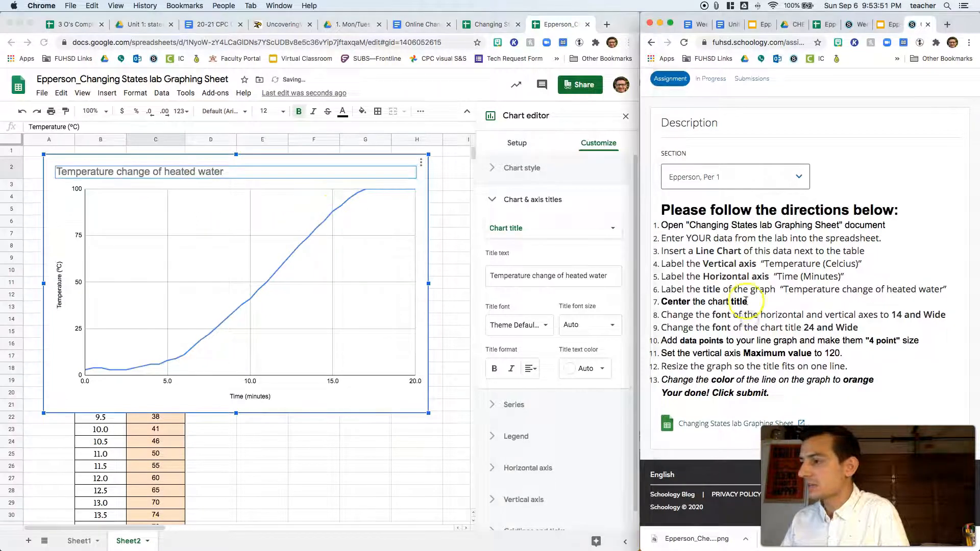
{"action": "left_click_drag", "start_coordinate": [711, 301], "coordinate": [756, 303]}
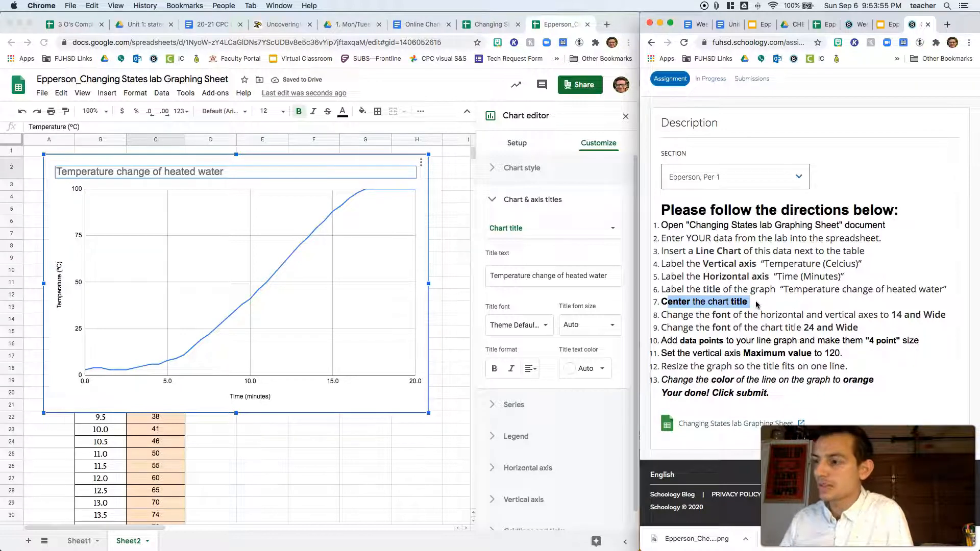
{"action": "left_click", "coordinate": [179, 171]}
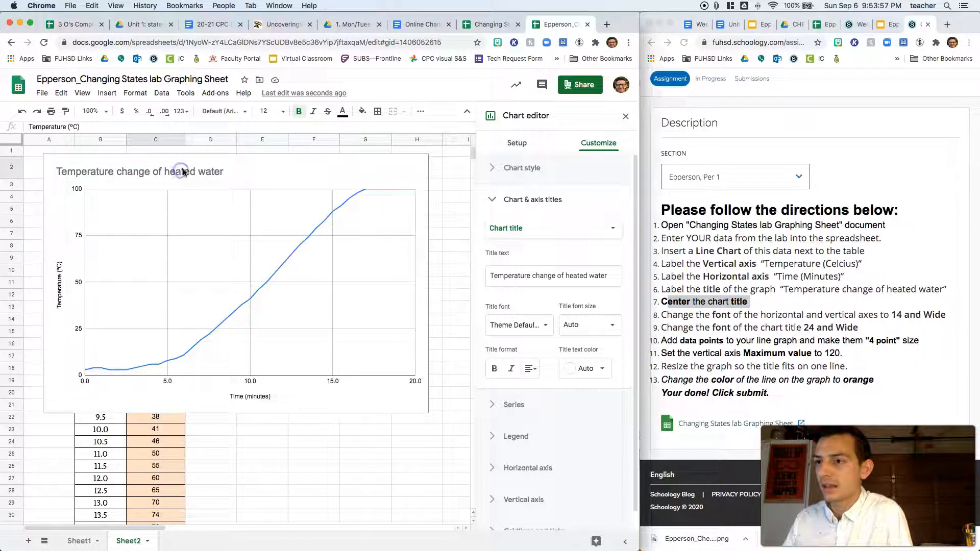
{"action": "left_click", "coordinate": [136, 173]}
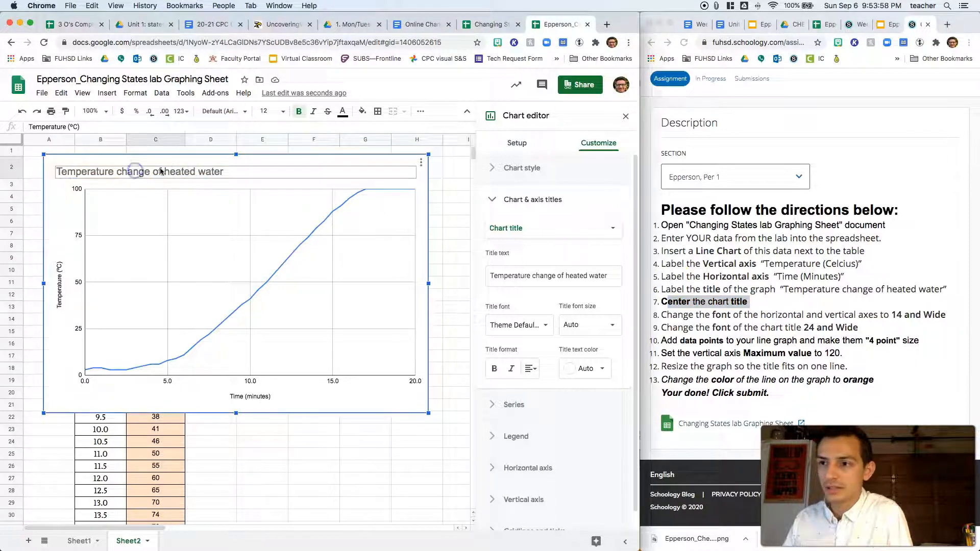
{"action": "left_click", "coordinate": [508, 228]}
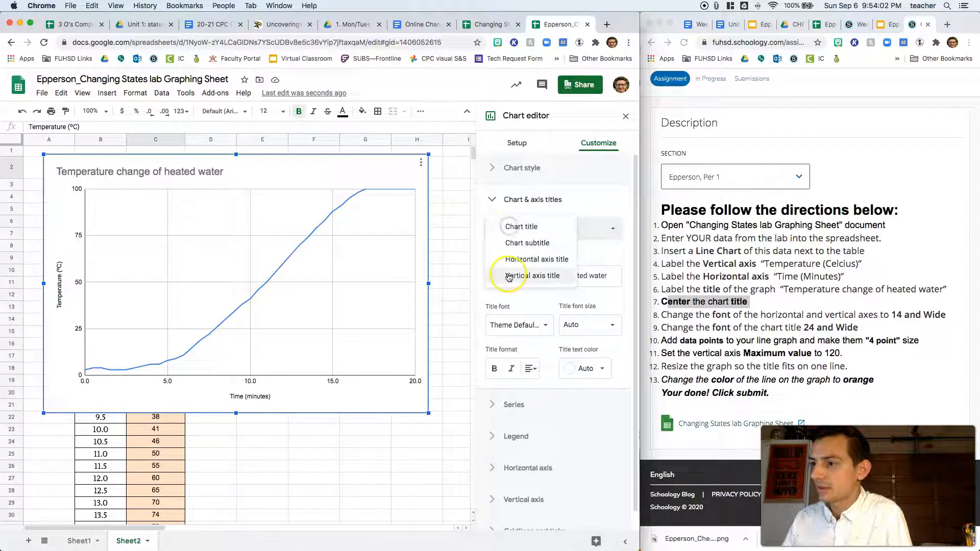
{"action": "left_click", "coordinate": [525, 226]}
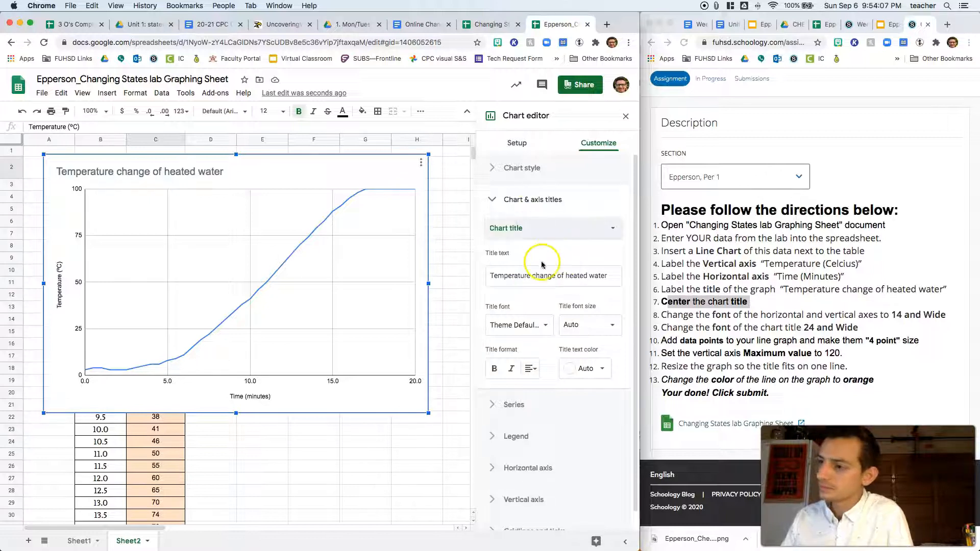
{"action": "left_click", "coordinate": [525, 278]}
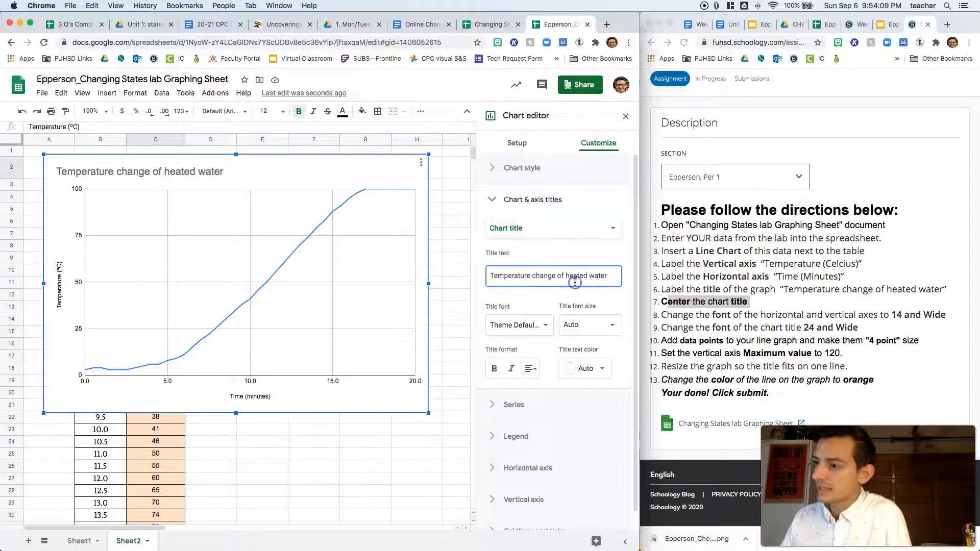
{"action": "scroll", "coordinate": [520, 327], "scroll_direction": "down", "scroll_amount": 1}
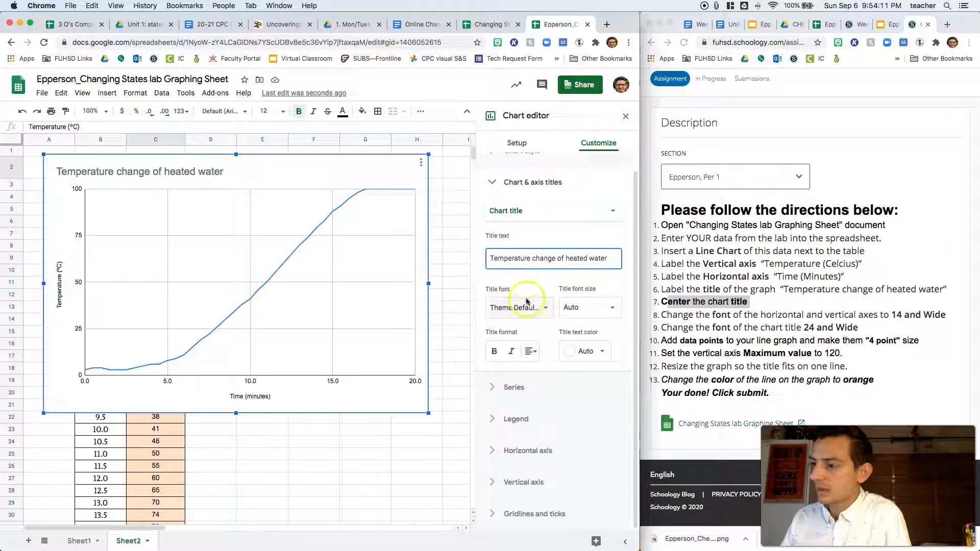
{"action": "left_click", "coordinate": [527, 350]}
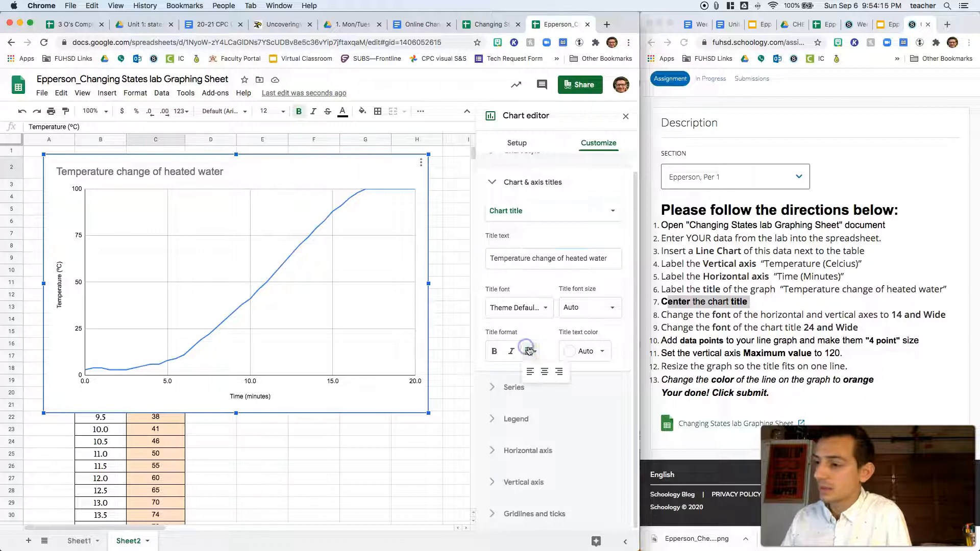
{"action": "left_click", "coordinate": [544, 373]}
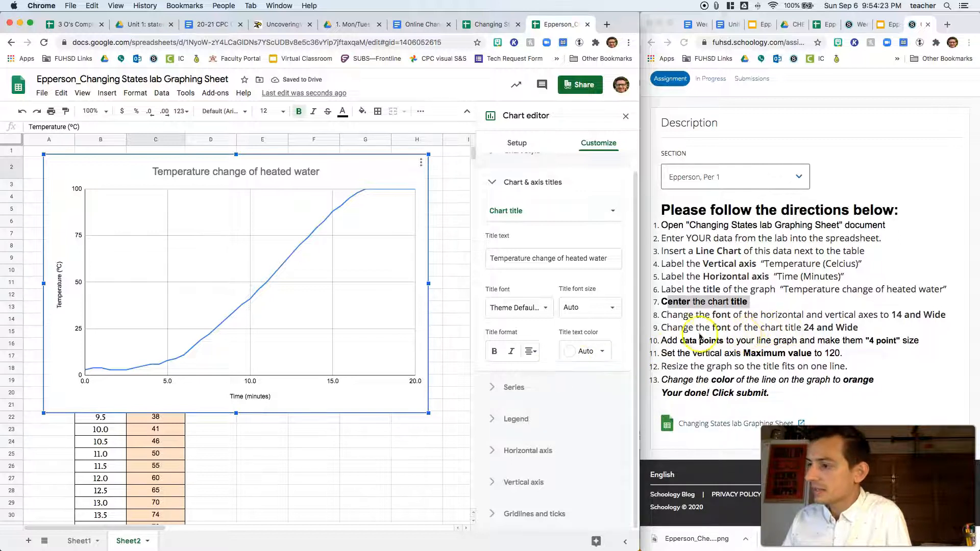
- Read assignment directions 8 and 9 about fonts, and set the chart title to size 24 in the Wide font
{"action": "left_click", "coordinate": [788, 328]}
{"action": "left_click", "coordinate": [666, 314]}
{"action": "left_click_drag", "start_coordinate": [666, 314], "coordinate": [902, 330]}
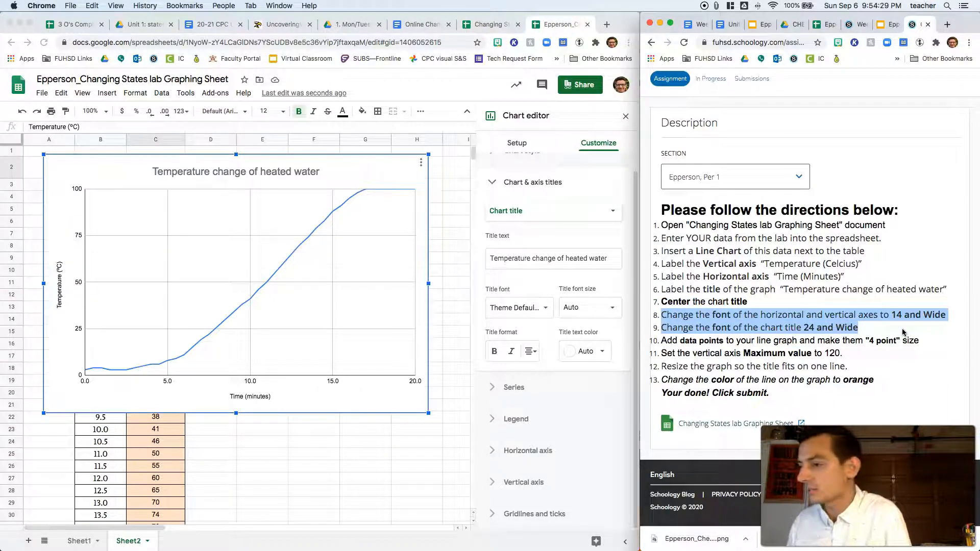
{"action": "left_click", "coordinate": [247, 173]}
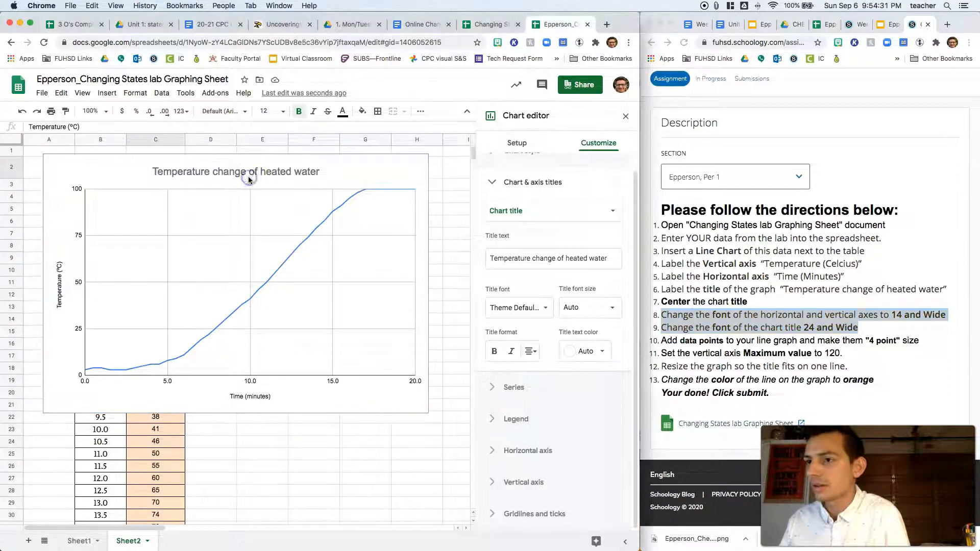
{"action": "left_click", "coordinate": [592, 312]}
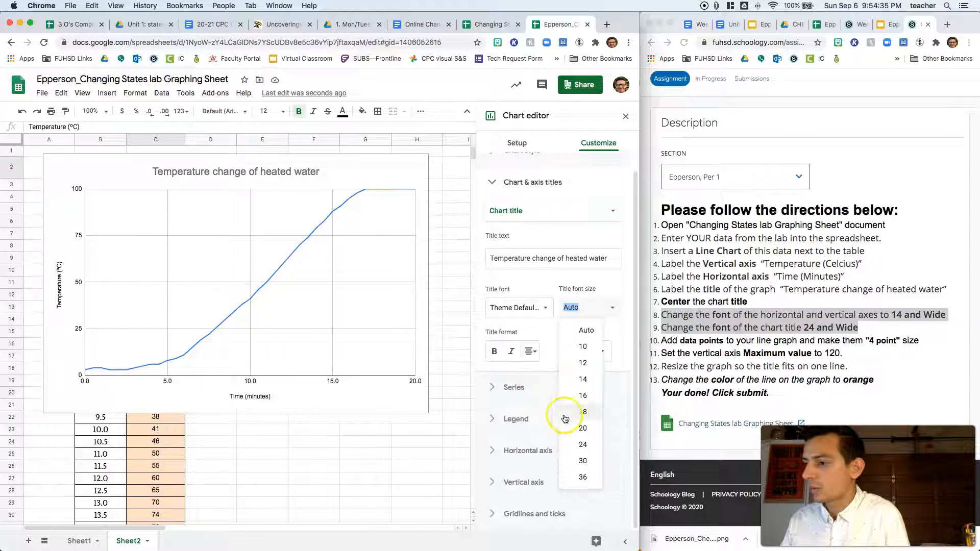
{"action": "left_click", "coordinate": [573, 444]}
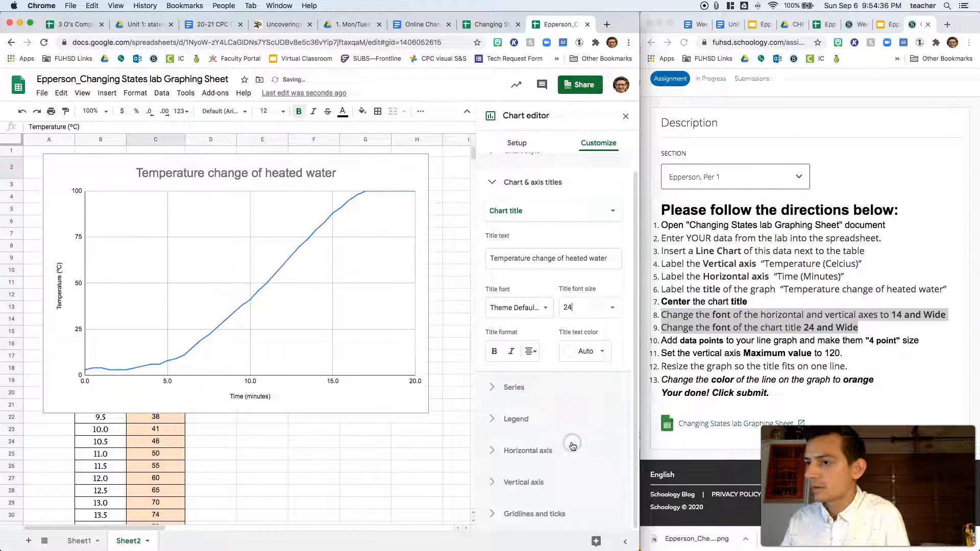
{"action": "left_click", "coordinate": [512, 308]}
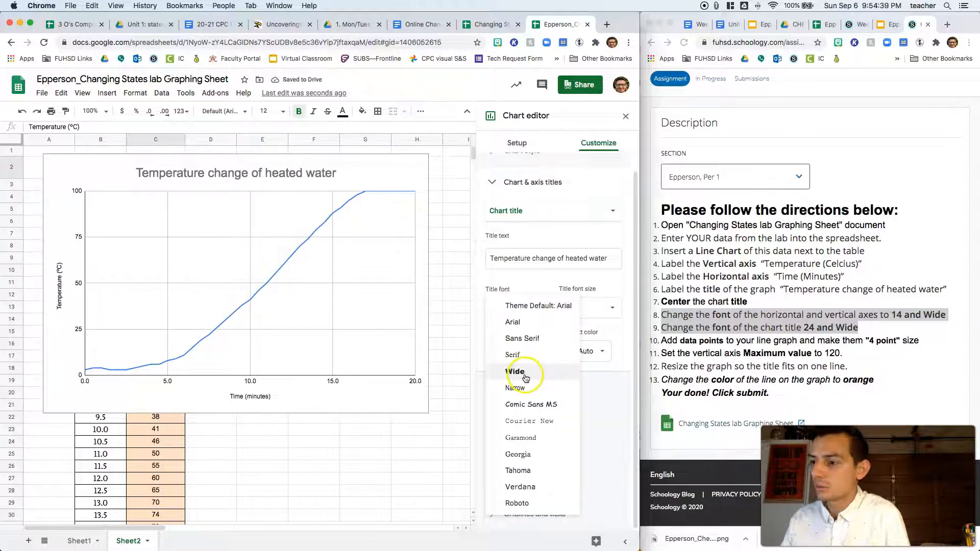
{"action": "left_click", "coordinate": [525, 377]}
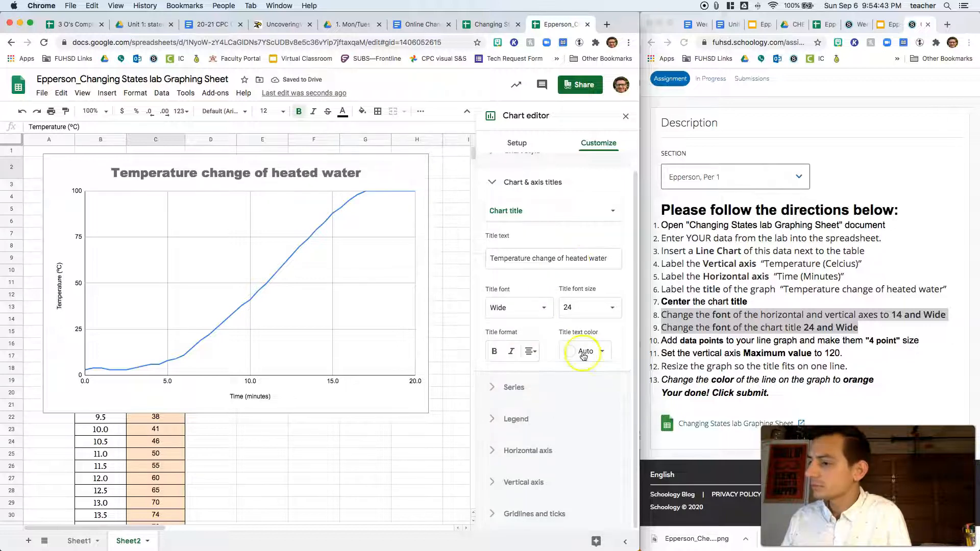
- Set the vertical axis title to size 14 in the Wide font
{"action": "left_click", "coordinate": [521, 217]}
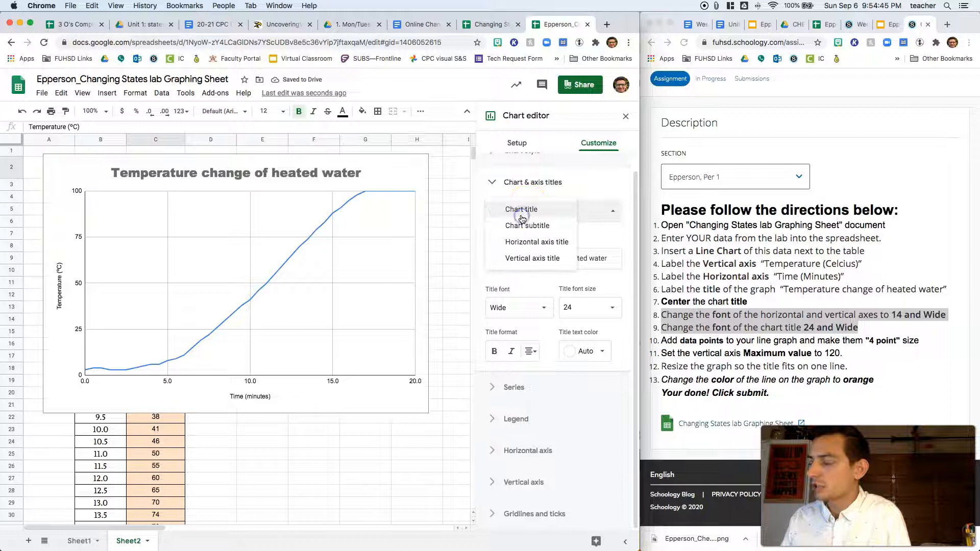
{"action": "left_click", "coordinate": [520, 259]}
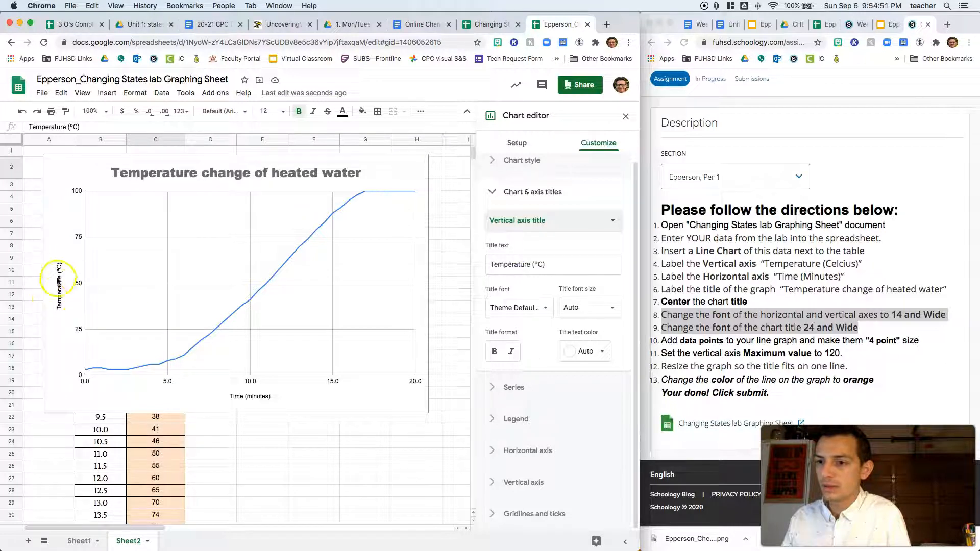
{"action": "left_click_drag", "start_coordinate": [546, 266], "coordinate": [469, 269]}
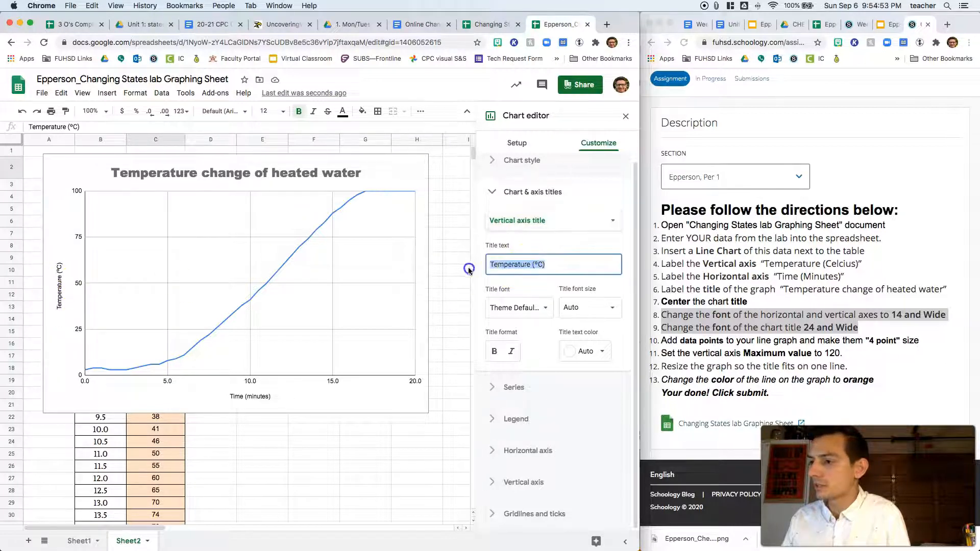
{"action": "left_click", "coordinate": [603, 307]}
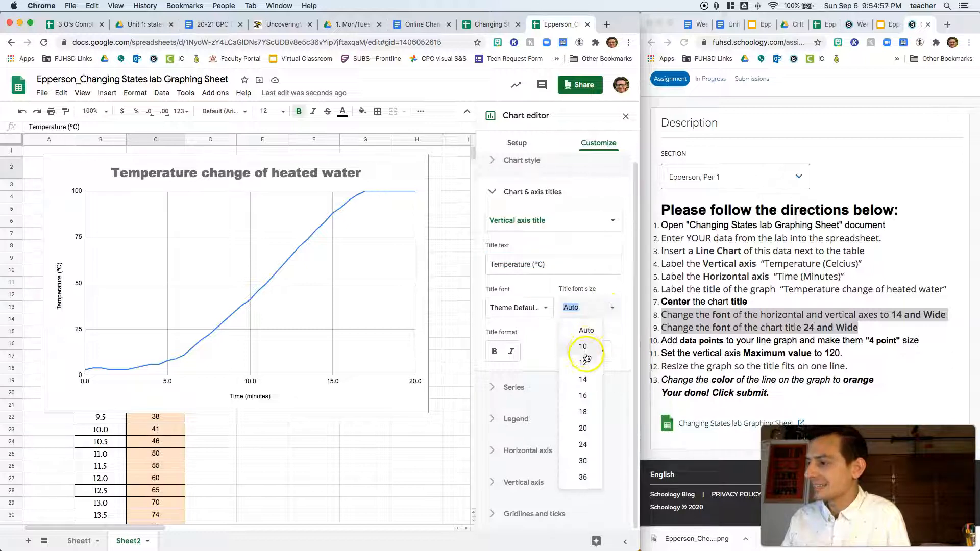
{"action": "left_click", "coordinate": [583, 379]}
{"action": "left_click", "coordinate": [530, 308]}
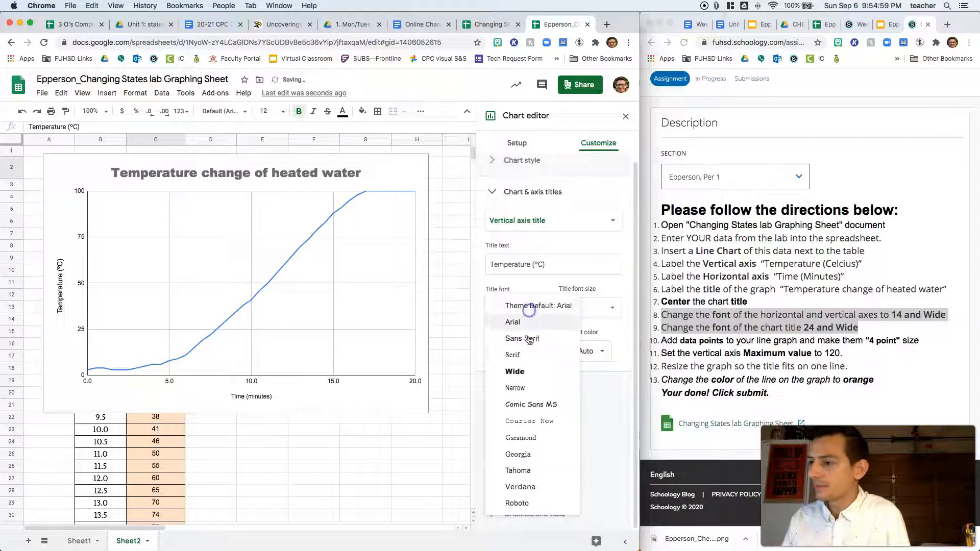
{"action": "left_click", "coordinate": [525, 371]}
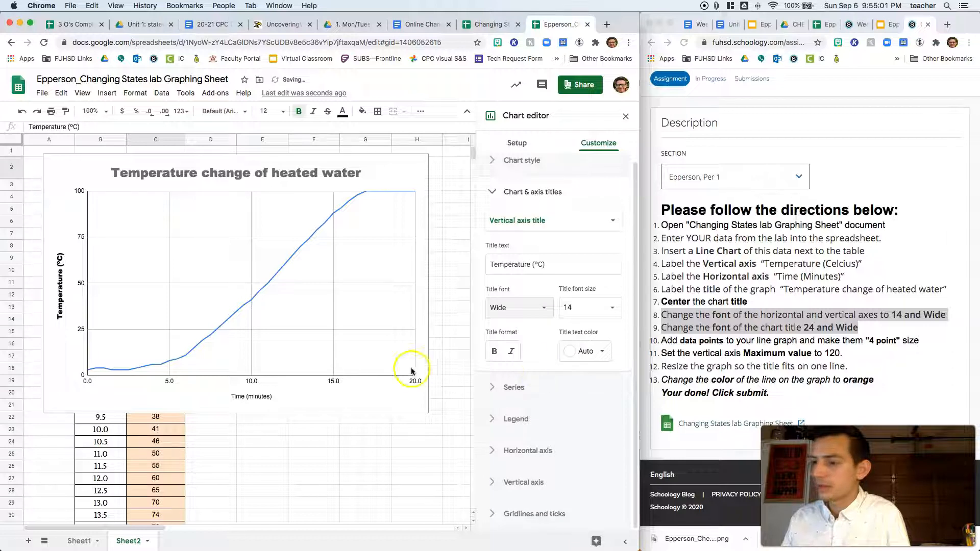
- Set the horizontal axis title "Time (minutes)" to size 14 in the Wide font
{"action": "left_click", "coordinate": [247, 401]}
{"action": "left_click", "coordinate": [247, 400]}
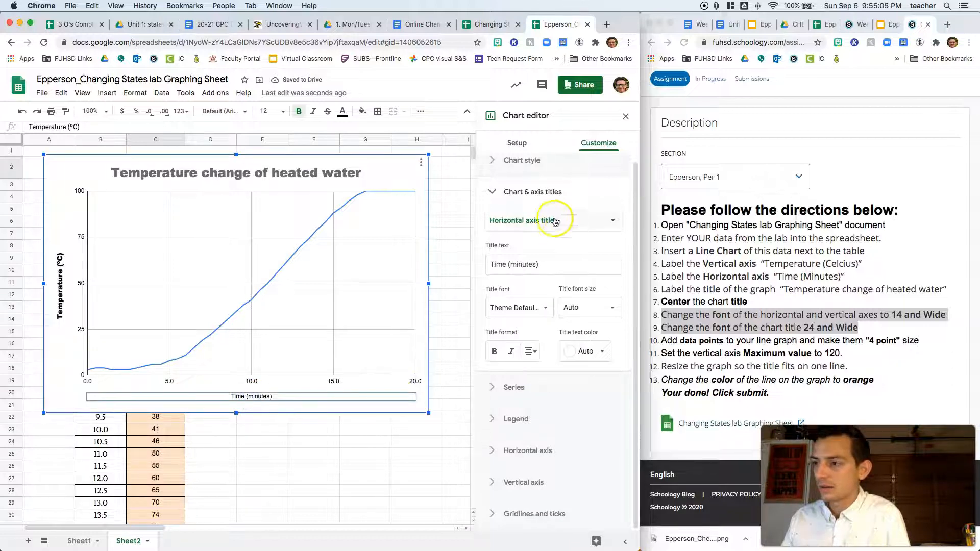
{"action": "left_click", "coordinate": [535, 224]}
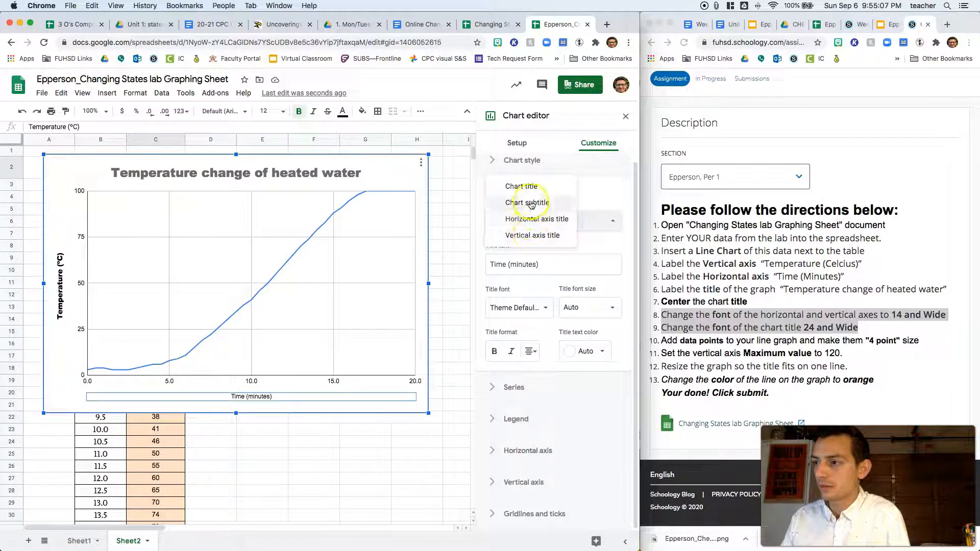
{"action": "left_click", "coordinate": [531, 225]}
{"action": "left_click", "coordinate": [585, 307]}
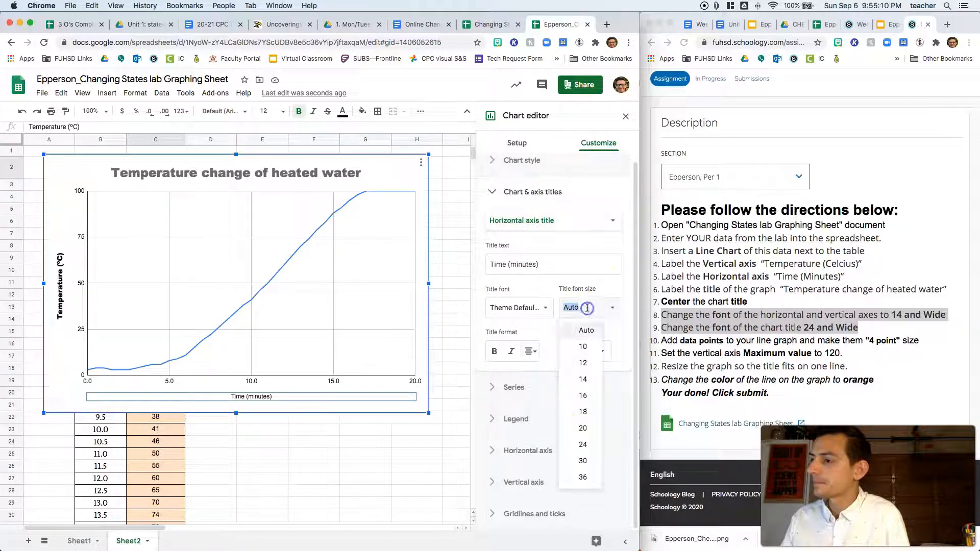
{"action": "left_click", "coordinate": [583, 380]}
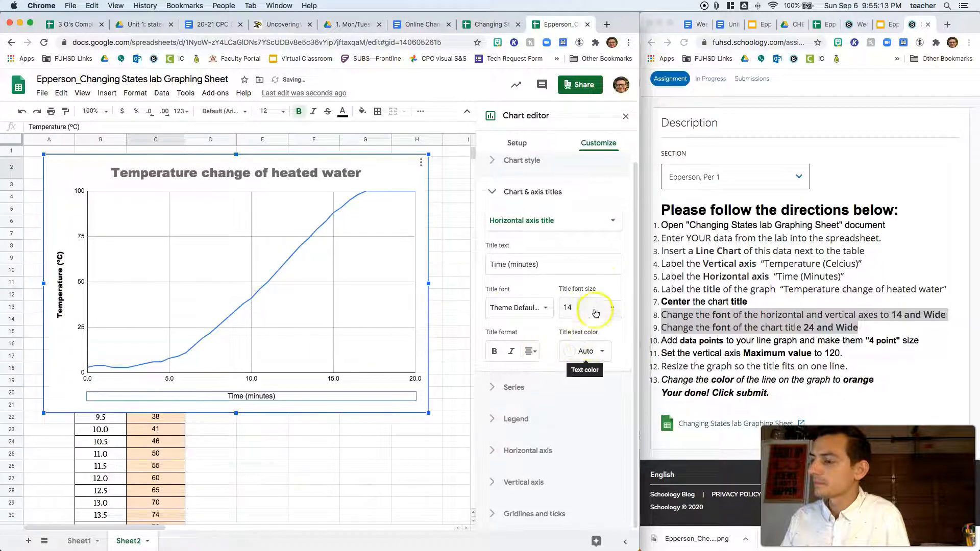
{"action": "left_click", "coordinate": [529, 314]}
{"action": "left_click", "coordinate": [528, 372]}
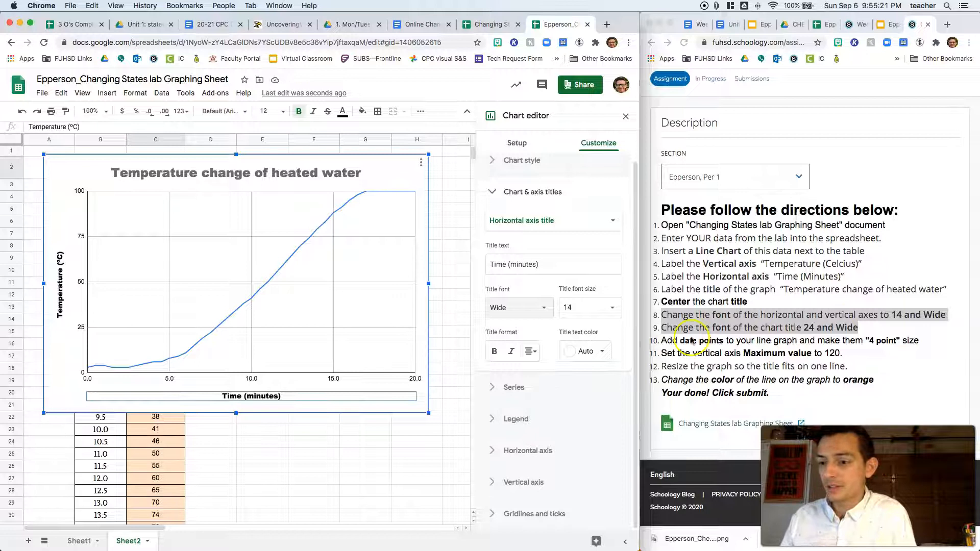
- Read assignment direction 10 about data points and open the temperature line's series settings in the chart editor
{"action": "left_click", "coordinate": [698, 340]}
{"action": "left_click_drag", "start_coordinate": [683, 341], "coordinate": [911, 342]}
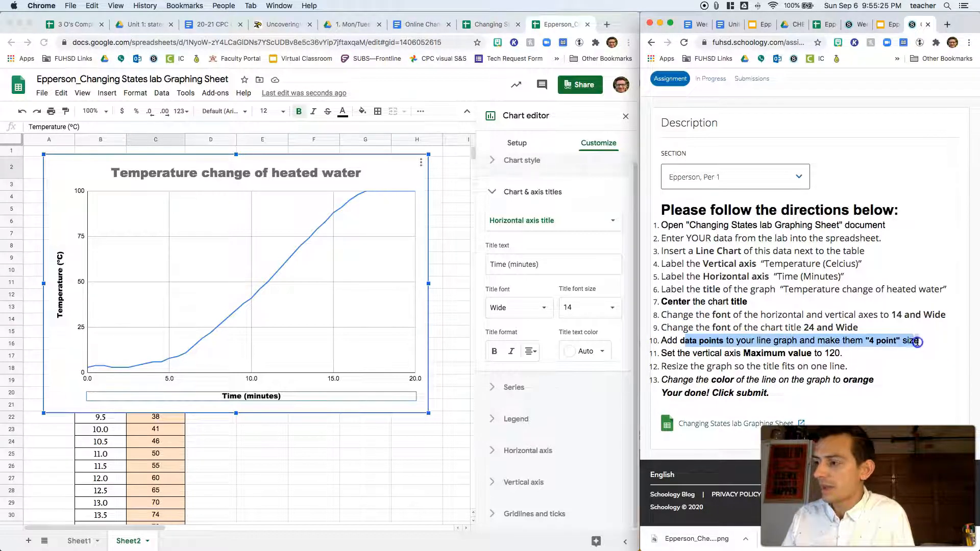
{"action": "left_click", "coordinate": [921, 344]}
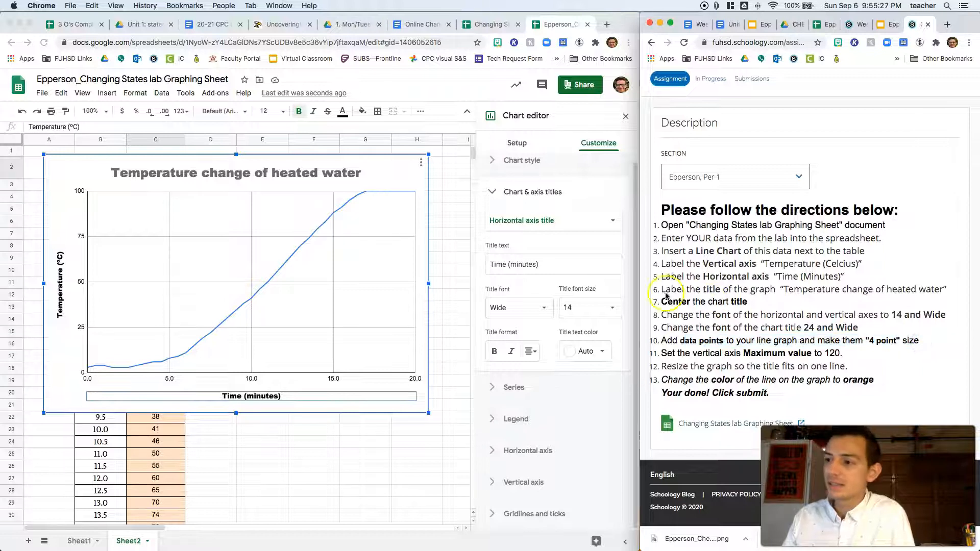
{"action": "left_click", "coordinate": [284, 266]}
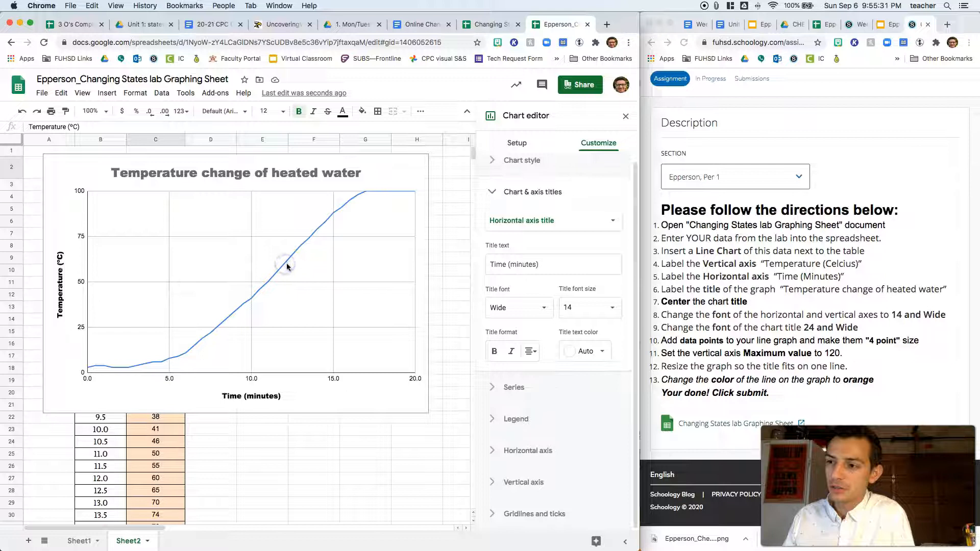
{"action": "left_click", "coordinate": [286, 264]}
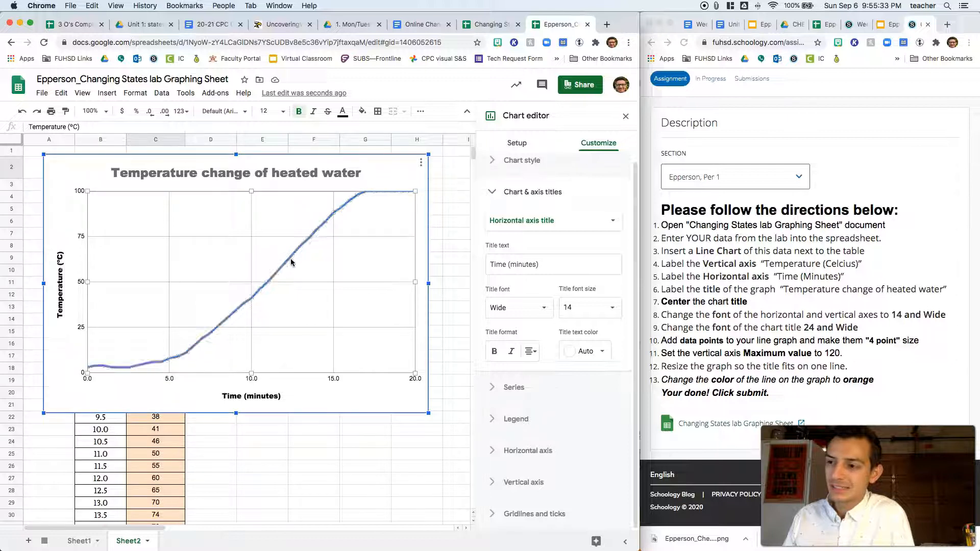
{"action": "left_click", "coordinate": [301, 255]}
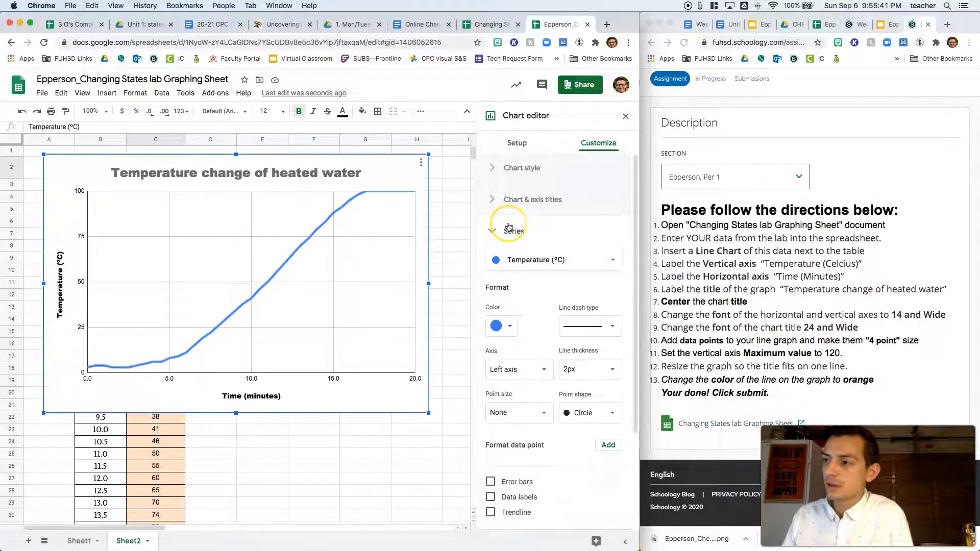
- Add data points to the temperature line by setting the series' point size to 7px
{"action": "scroll", "coordinate": [508, 226], "scroll_direction": "down", "scroll_amount": 3}
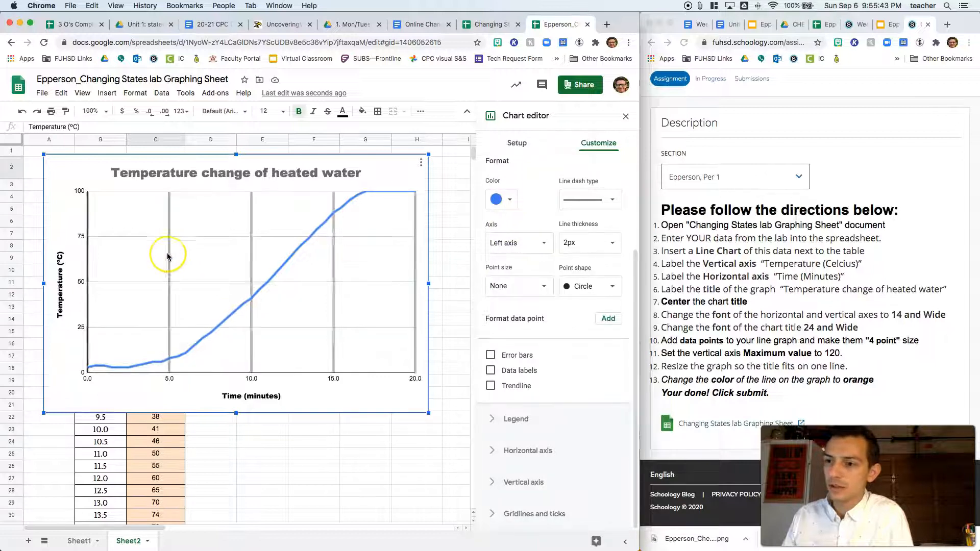
{"action": "scroll", "coordinate": [533, 217], "scroll_direction": "up", "scroll_amount": 3}
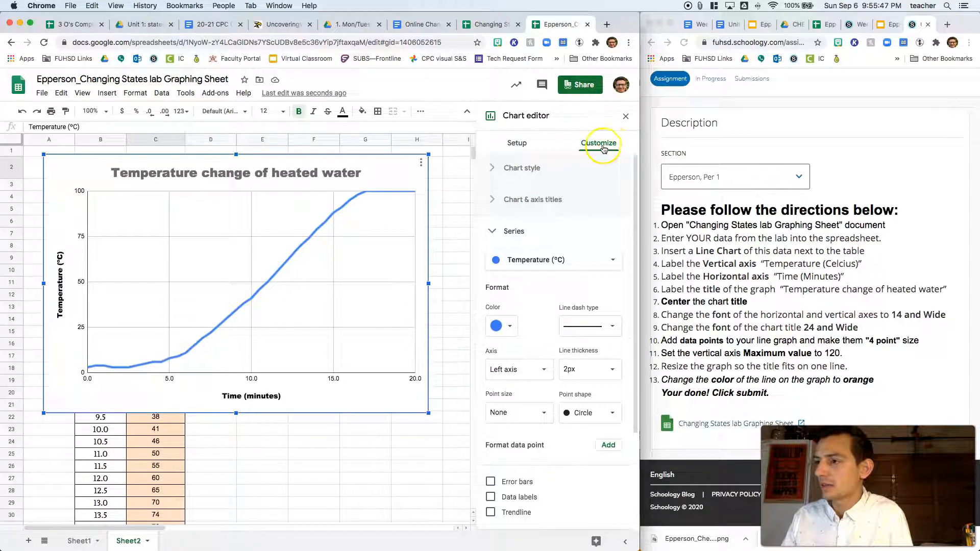
{"action": "left_click", "coordinate": [518, 143]}
{"action": "left_click", "coordinate": [592, 143]}
{"action": "scroll", "coordinate": [527, 219], "scroll_direction": "down", "scroll_amount": 1}
{"action": "scroll", "coordinate": [527, 219], "scroll_direction": "down", "scroll_amount": 2}
{"action": "scroll", "coordinate": [526, 222], "scroll_direction": "up", "scroll_amount": 3}
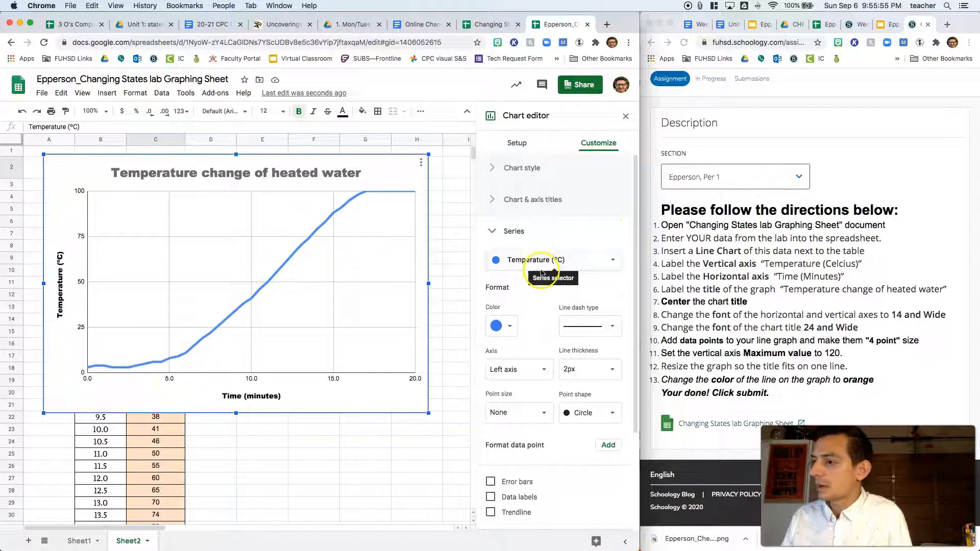
{"action": "scroll", "coordinate": [541, 273], "scroll_direction": "down", "scroll_amount": 2}
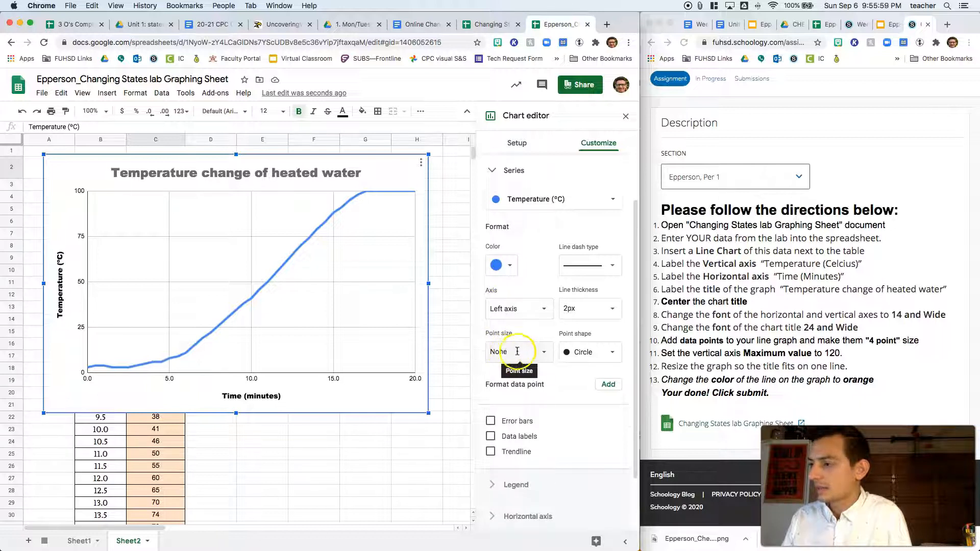
{"action": "left_click", "coordinate": [546, 353]}
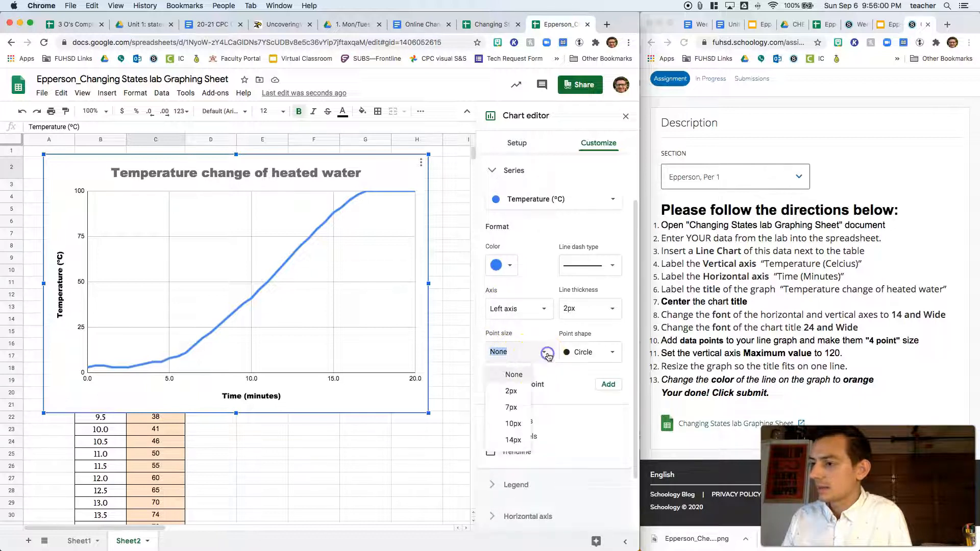
{"action": "left_click", "coordinate": [513, 408]}
{"action": "left_click", "coordinate": [875, 329]}
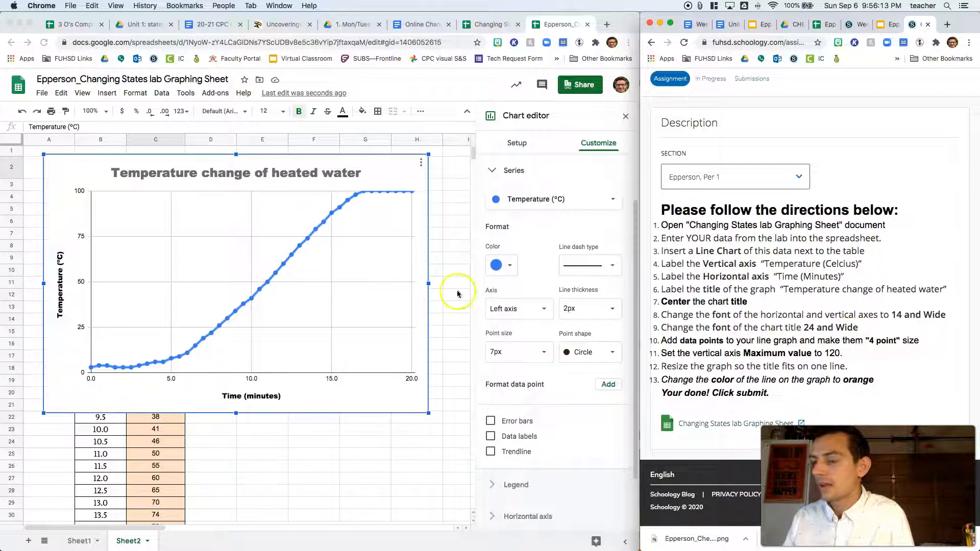
- Try the star, pentagon, hexagon and square point shapes on the temperature series and return to the circle shape
{"action": "left_click", "coordinate": [582, 352]}
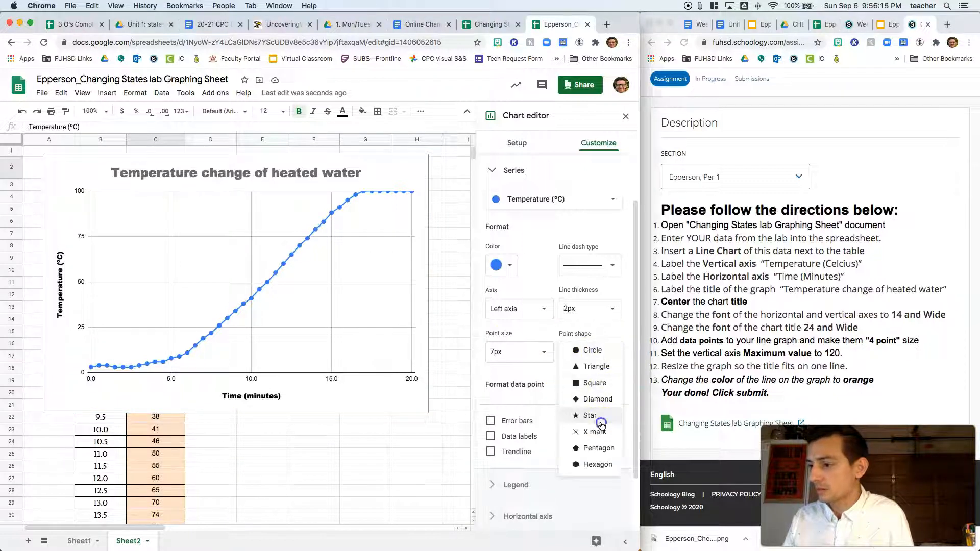
{"action": "left_click", "coordinate": [590, 415]}
{"action": "left_click", "coordinate": [594, 356]}
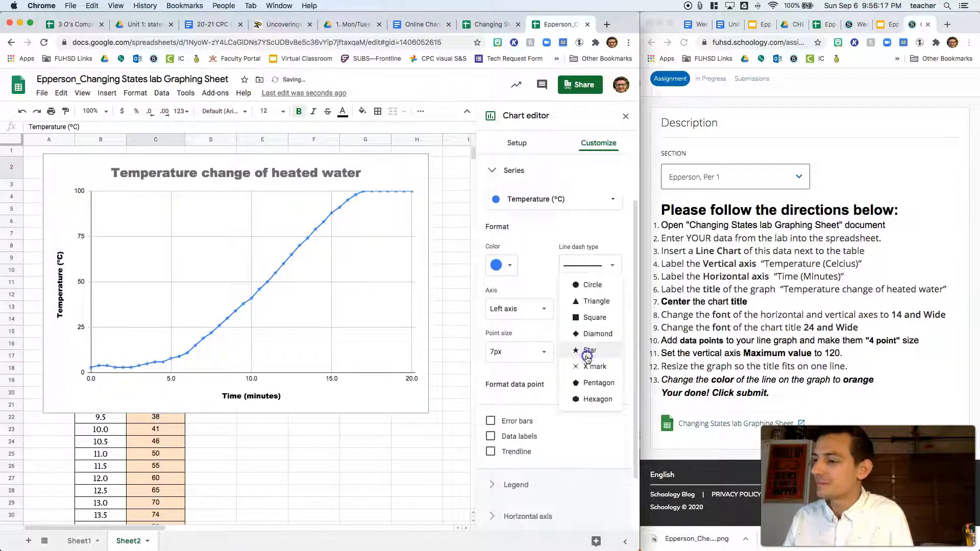
{"action": "left_click", "coordinate": [584, 382]}
{"action": "left_click", "coordinate": [586, 362]}
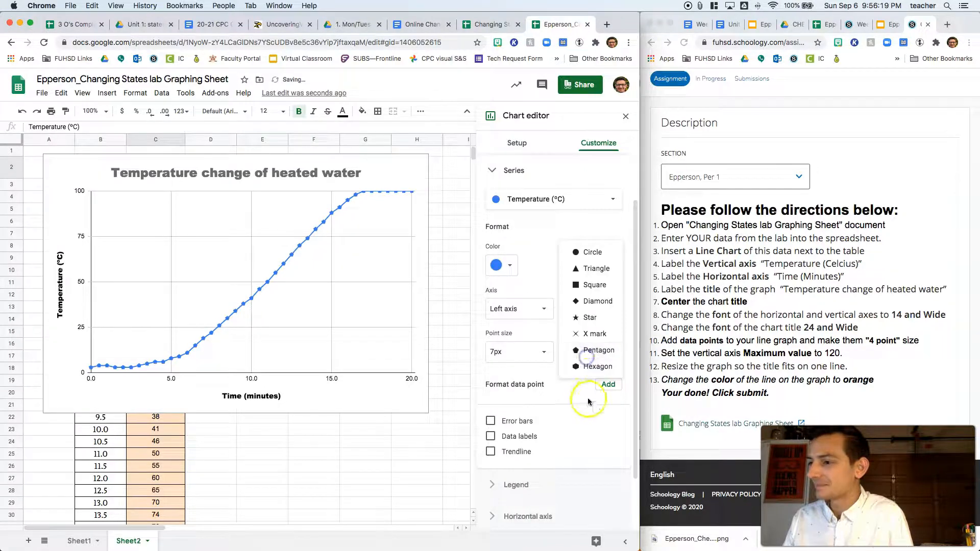
{"action": "left_click", "coordinate": [587, 366]}
{"action": "left_click", "coordinate": [591, 356]}
{"action": "left_click", "coordinate": [596, 268]}
{"action": "left_click", "coordinate": [590, 350]}
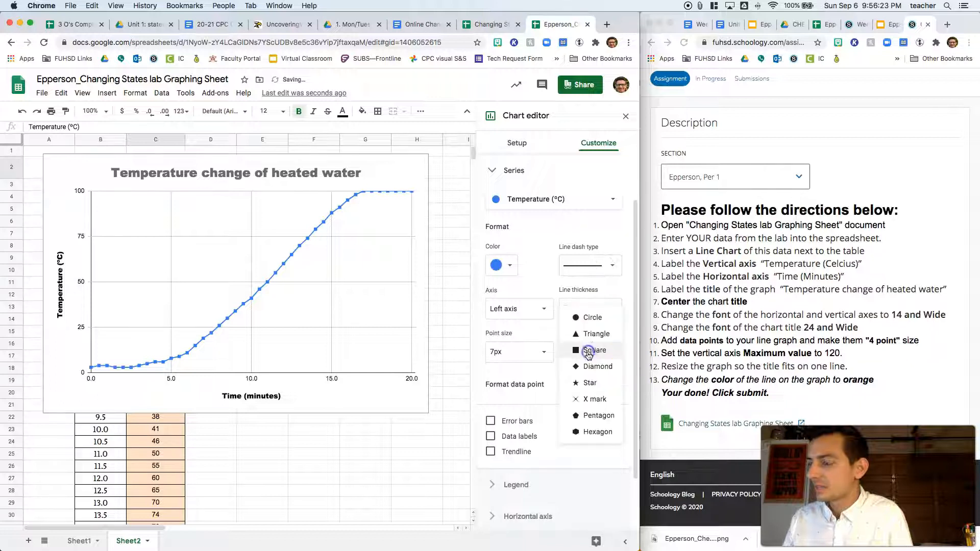
{"action": "left_click", "coordinate": [590, 318]}
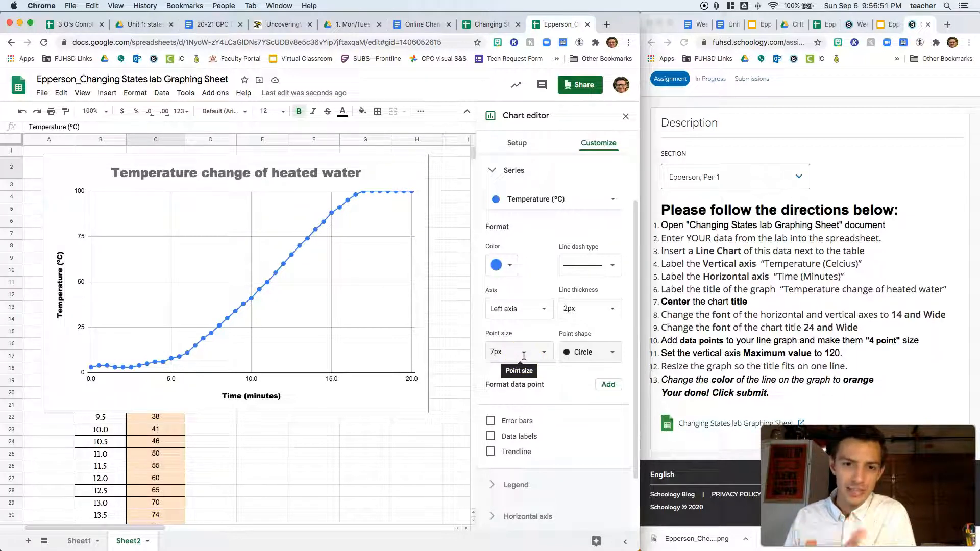
- Read assignment direction 11 and set the vertical axis maximum value to 120
{"action": "scroll", "coordinate": [541, 352], "scroll_direction": "down", "scroll_amount": 3}
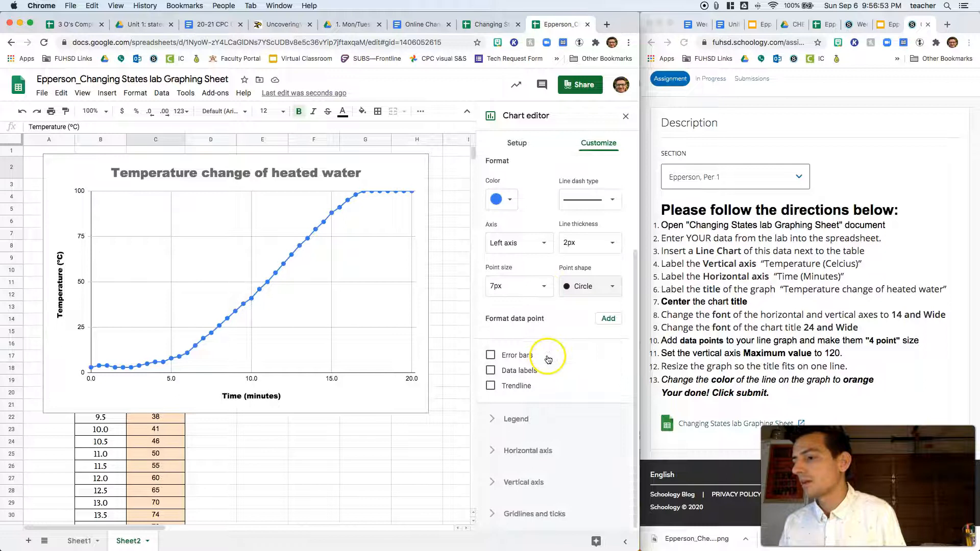
{"action": "left_click", "coordinate": [781, 334]}
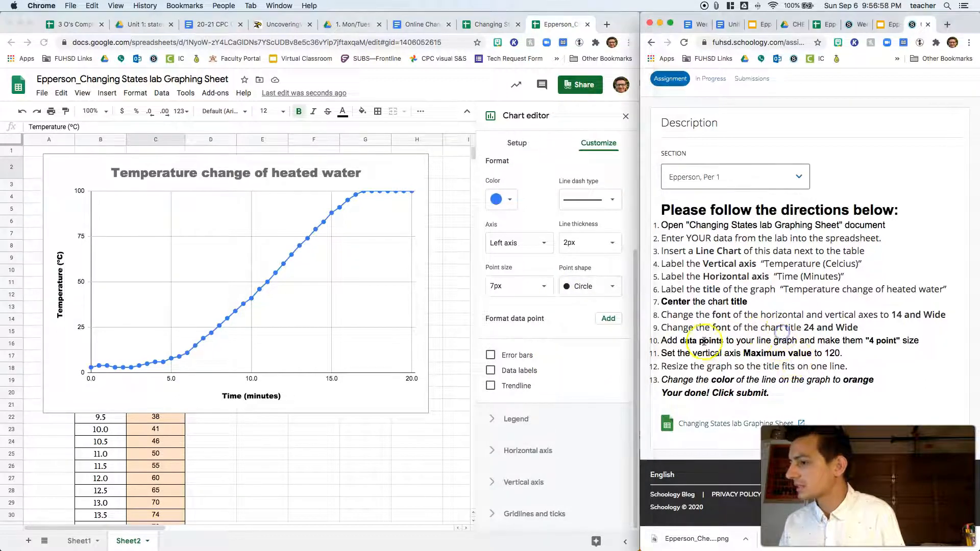
{"action": "left_click_drag", "start_coordinate": [683, 353], "coordinate": [845, 355]}
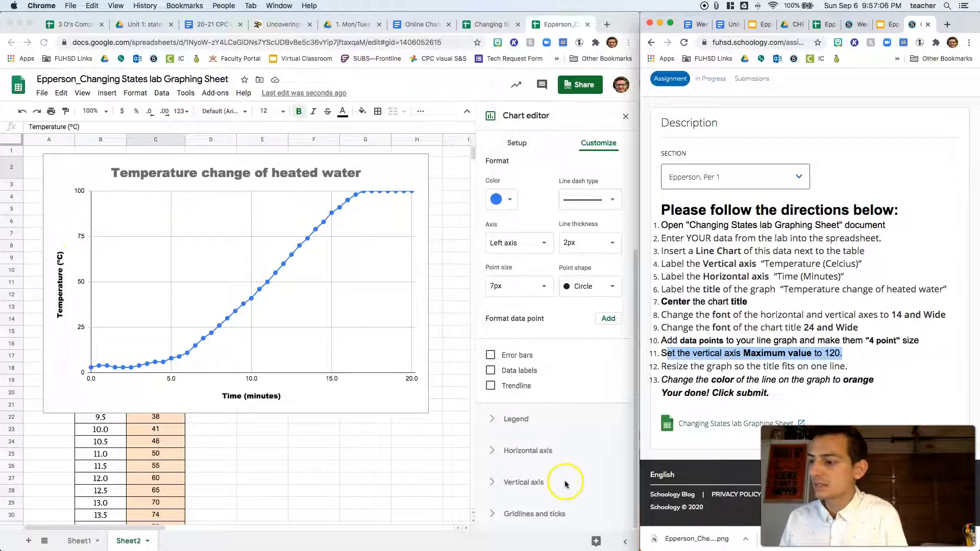
{"action": "left_click", "coordinate": [508, 483]}
{"action": "left_click", "coordinate": [532, 482]}
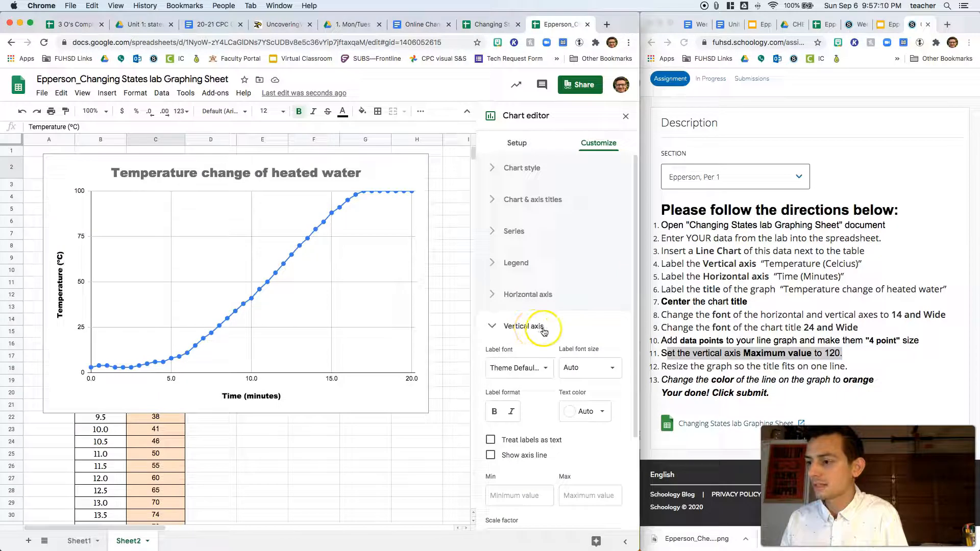
{"action": "scroll", "coordinate": [544, 330], "scroll_direction": "down", "scroll_amount": 3}
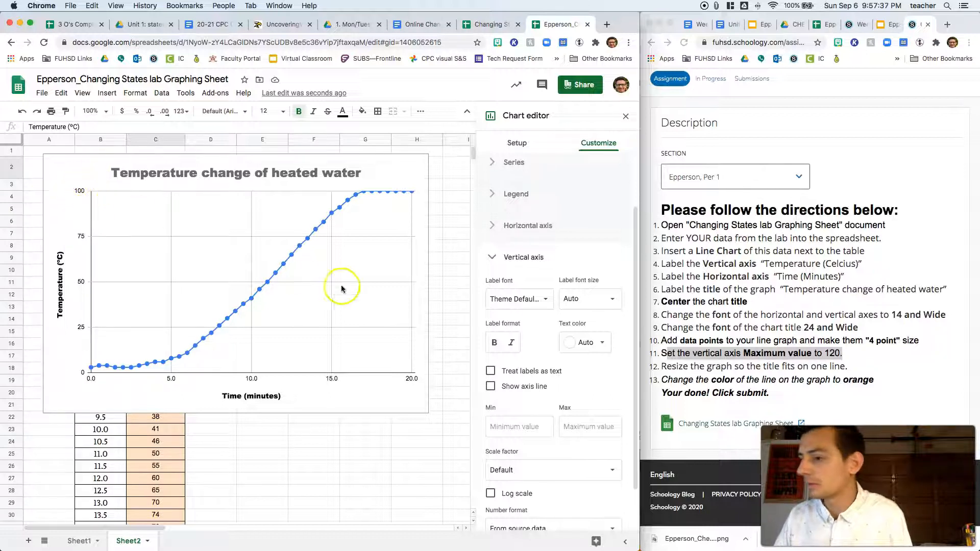
{"action": "scroll", "coordinate": [571, 391], "scroll_direction": "down", "scroll_amount": 2}
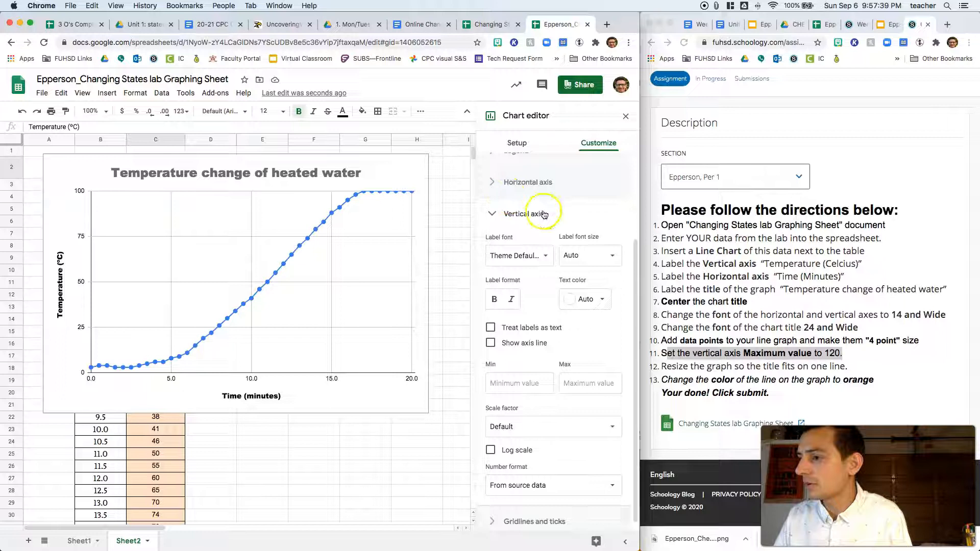
{"action": "left_click", "coordinate": [576, 383]}
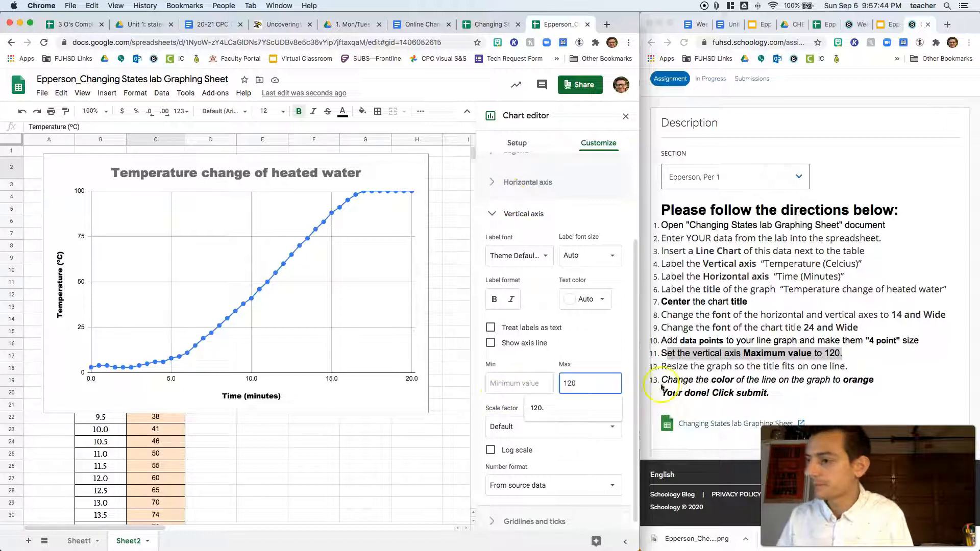
{"action": "type", "text": "120"}
{"action": "key", "text": "Return"}
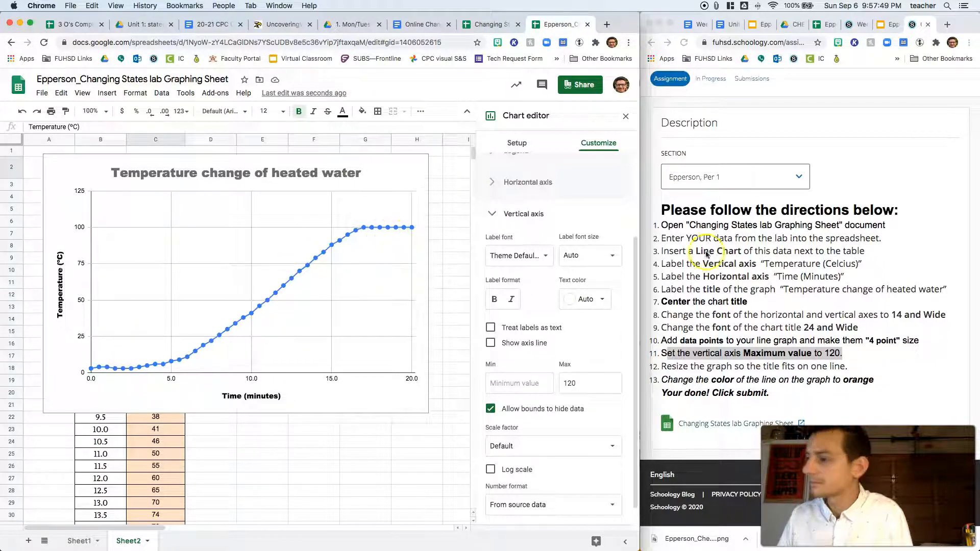
- Read assignment direction 12 about resizing the graph
{"action": "left_click", "coordinate": [748, 367]}
{"action": "left_click_drag", "start_coordinate": [691, 366], "coordinate": [841, 367]}
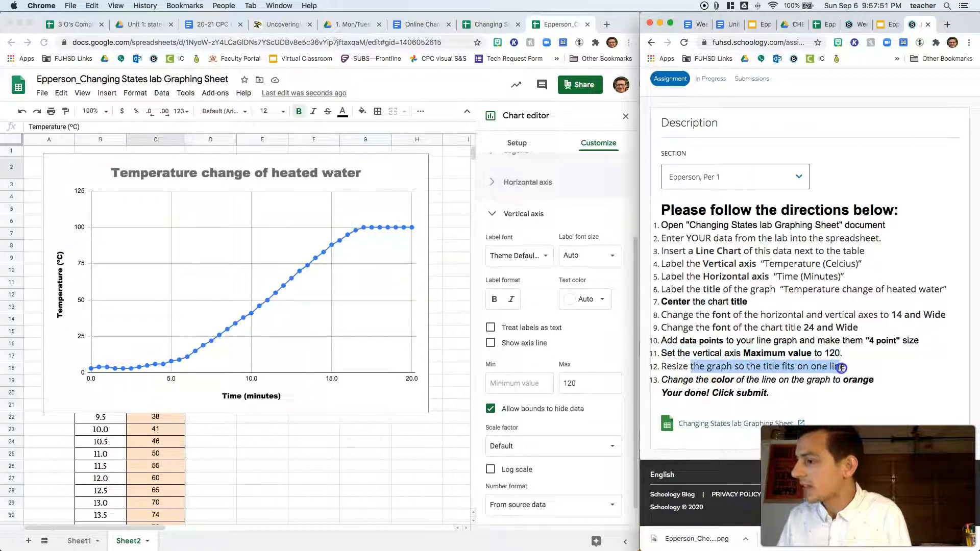
{"action": "left_click", "coordinate": [817, 367]}
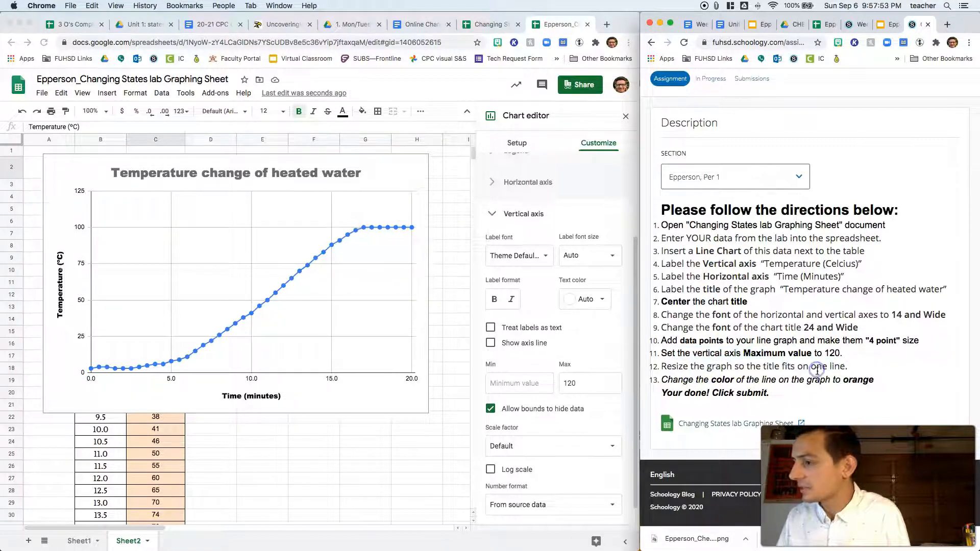
- Narrow the chart and widen it again so its title fits on one line, and move it off the time column
{"action": "left_click", "coordinate": [229, 172]}
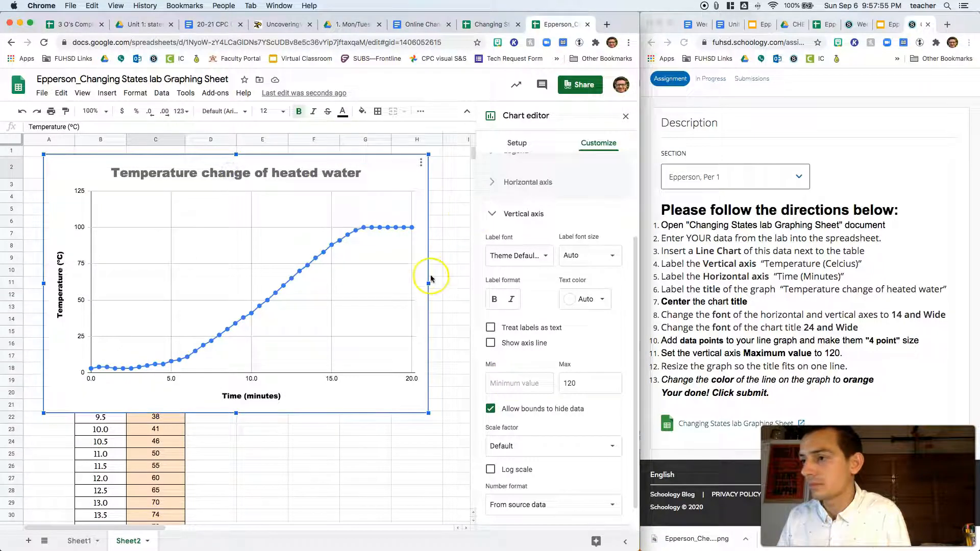
{"action": "left_click_drag", "start_coordinate": [429, 283], "coordinate": [234, 283]}
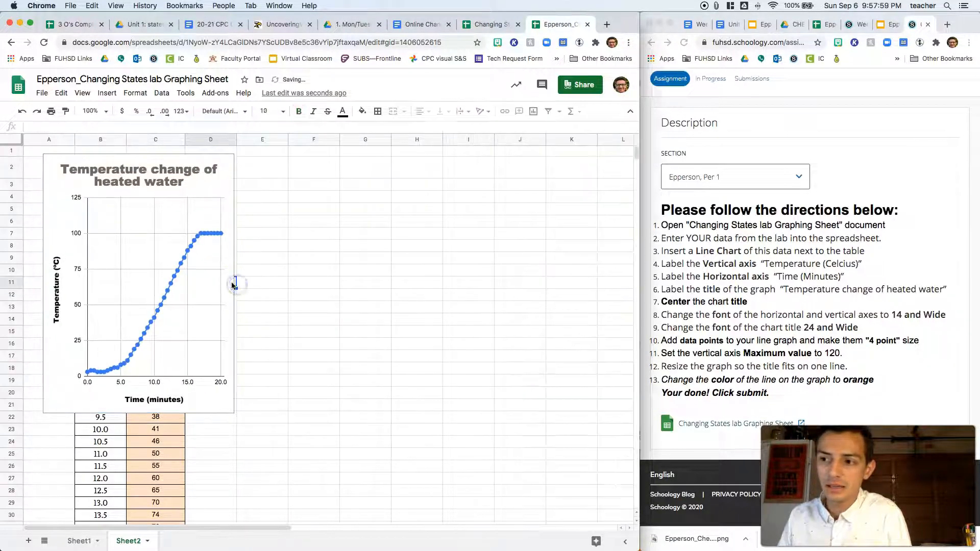
{"action": "left_click_drag", "start_coordinate": [234, 284], "coordinate": [429, 279]}
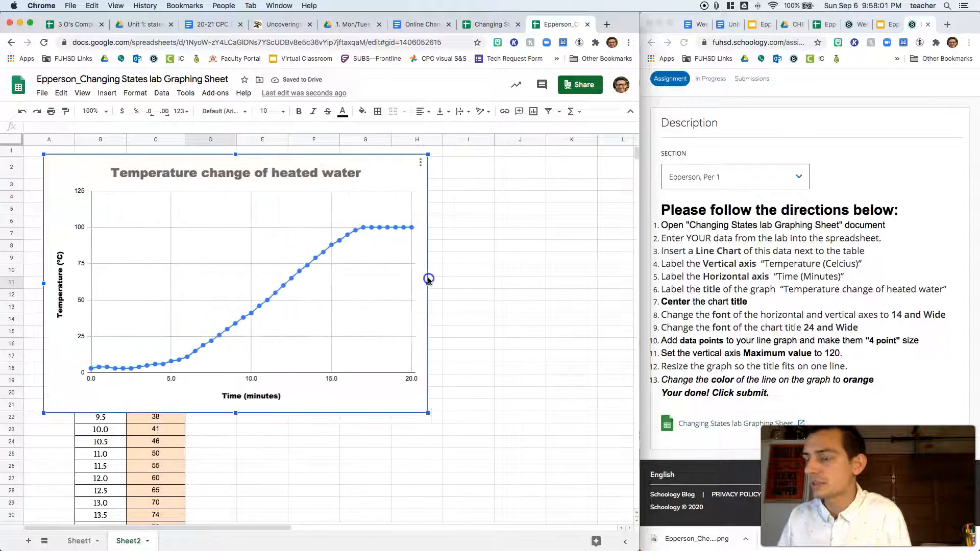
{"action": "left_click_drag", "start_coordinate": [401, 190], "coordinate": [524, 205]}
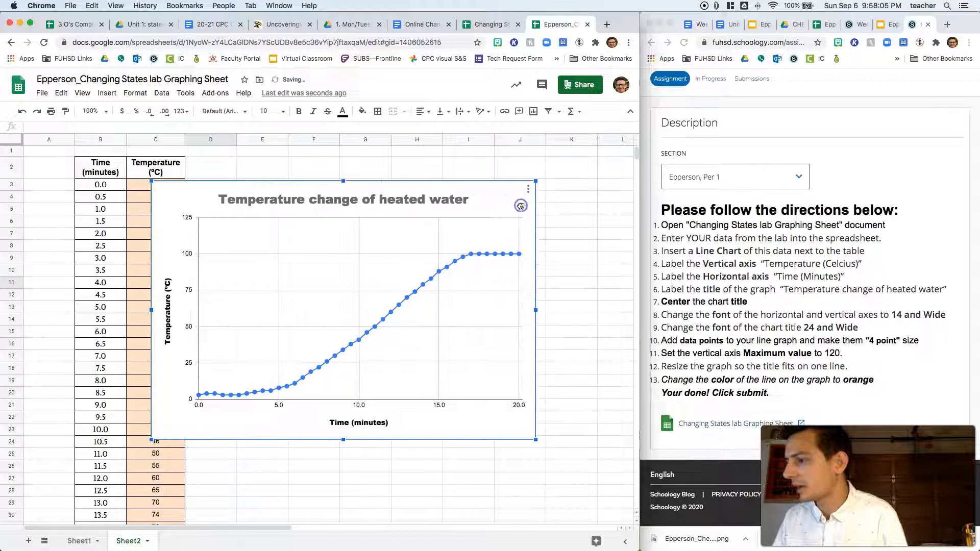
- Read assignment direction 13 about the line color, open the temperature line's series settings directly from the chart and close the editor
{"action": "left_click", "coordinate": [699, 362]}
{"action": "left_click_drag", "start_coordinate": [673, 380], "coordinate": [852, 381]}
{"action": "left_click", "coordinate": [852, 380]}
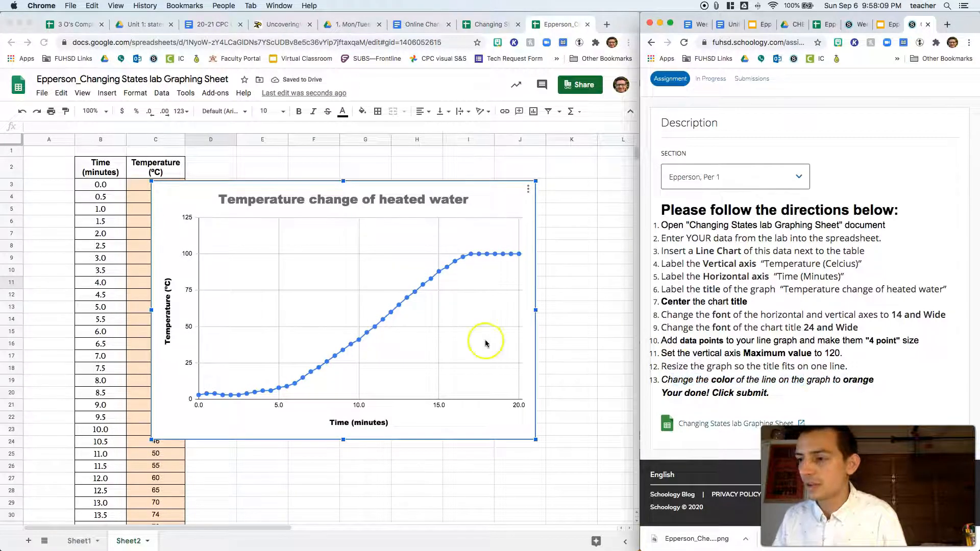
{"action": "left_click", "coordinate": [384, 322]}
{"action": "left_click", "coordinate": [384, 322]}
{"action": "left_click", "coordinate": [383, 321]}
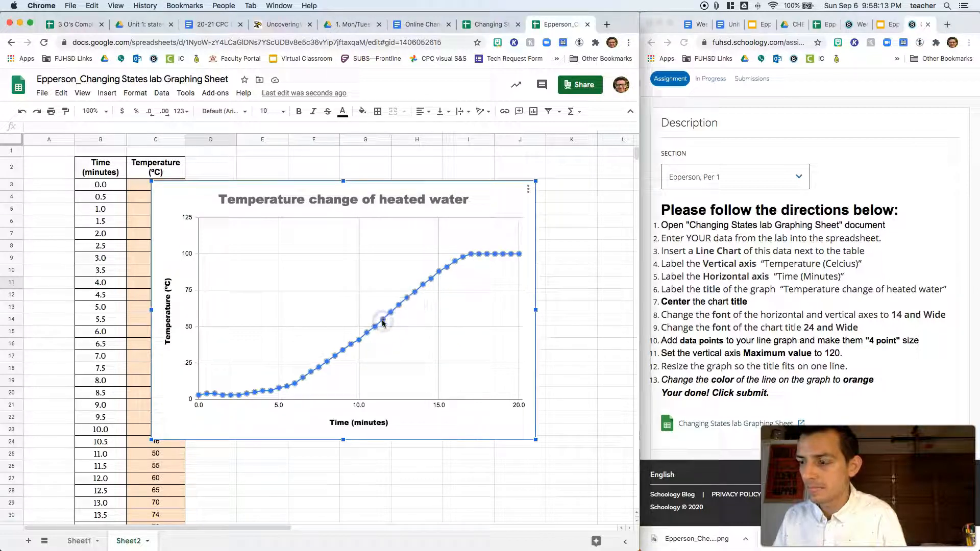
{"action": "left_click", "coordinate": [384, 323]}
{"action": "double_click", "coordinate": [383, 322]}
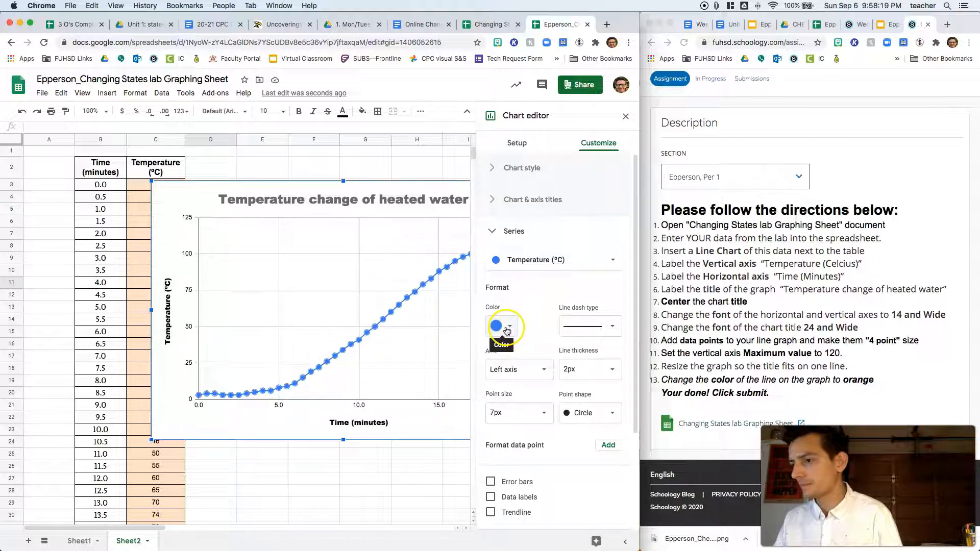
{"action": "left_click", "coordinate": [626, 116]}
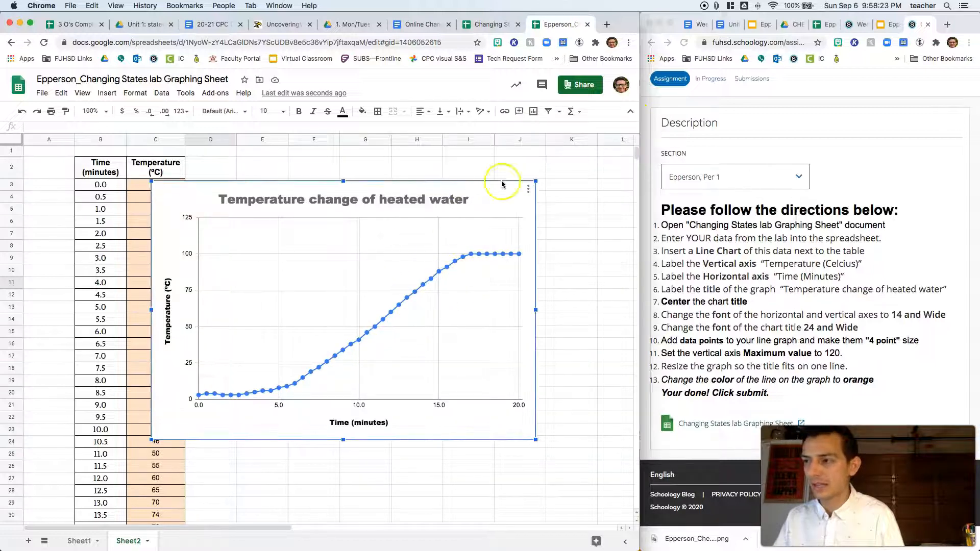
- Reopen the chart for editing and set the Temperature (ºC) series color to orange
{"action": "left_click", "coordinate": [528, 191]}
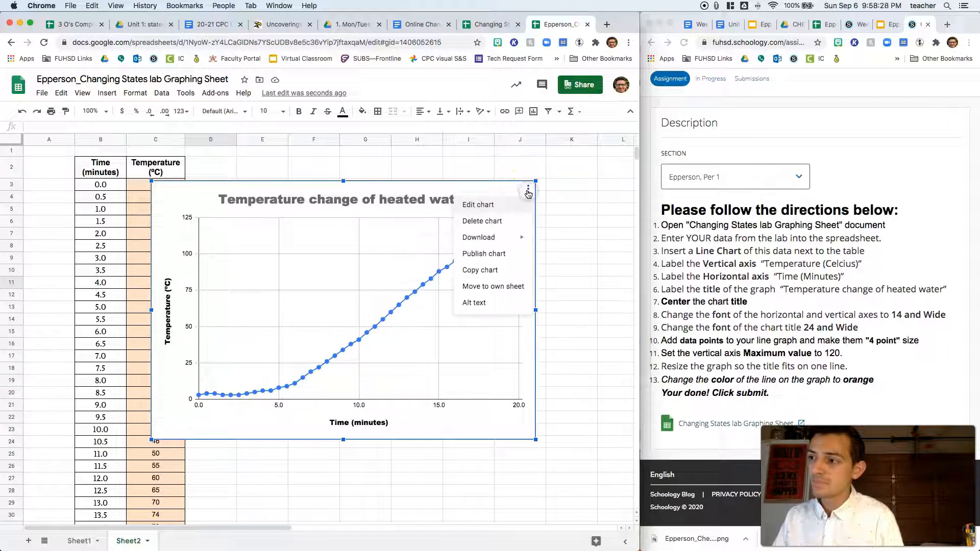
{"action": "left_click", "coordinate": [497, 205]}
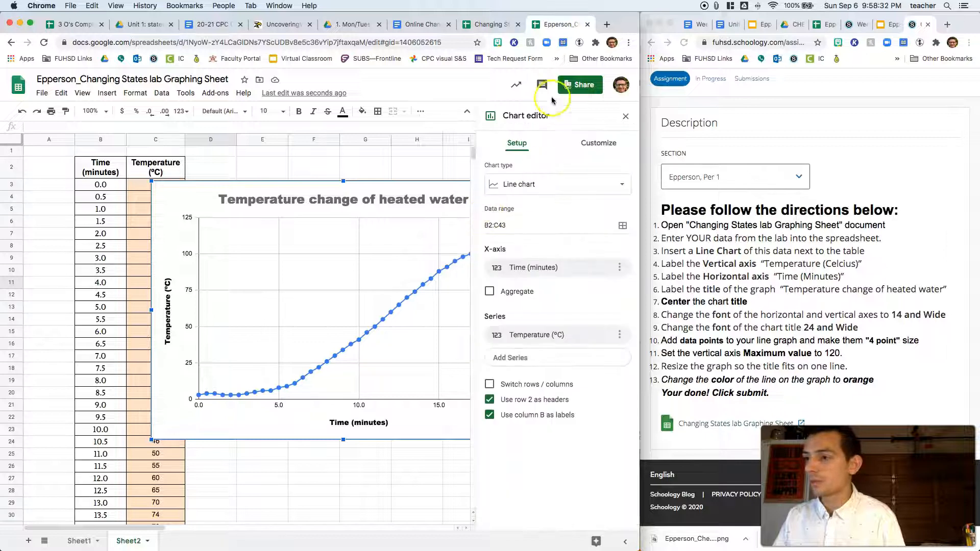
{"action": "left_click", "coordinate": [584, 144]}
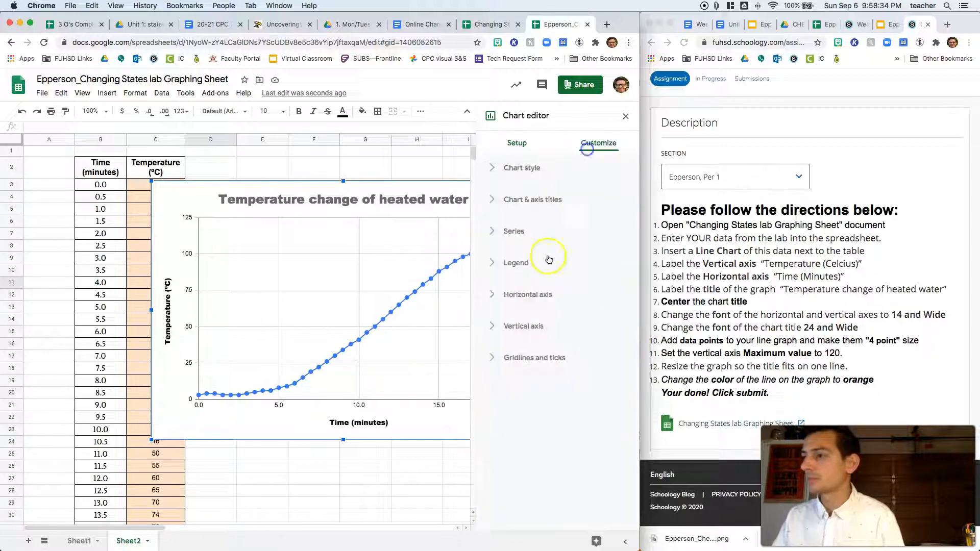
{"action": "left_click", "coordinate": [514, 233]}
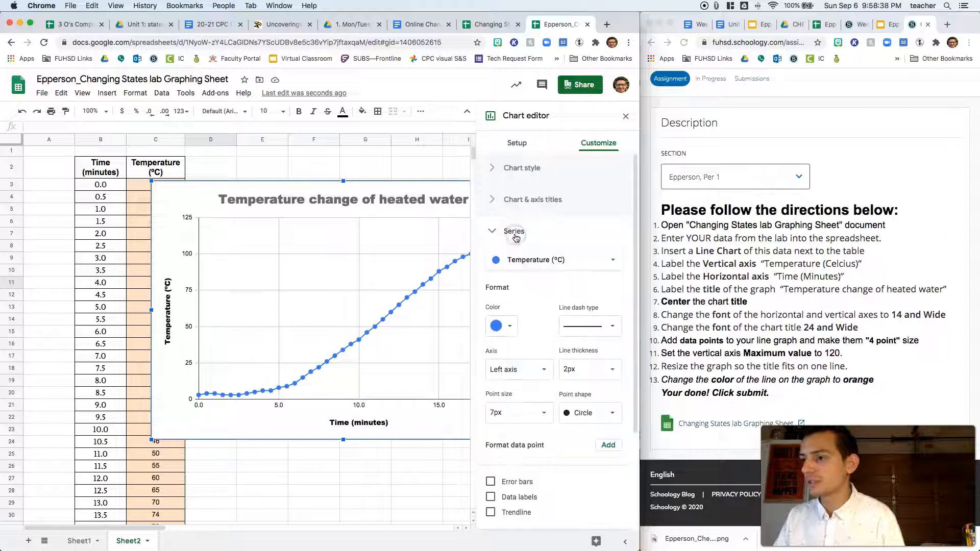
{"action": "left_click", "coordinate": [497, 326]}
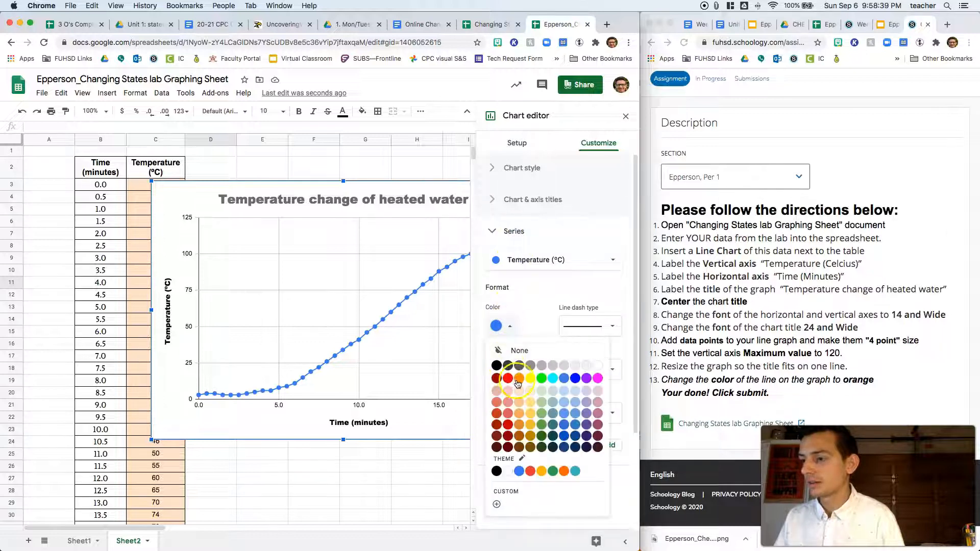
{"action": "left_click", "coordinate": [517, 380]}
{"action": "left_click", "coordinate": [435, 366]}
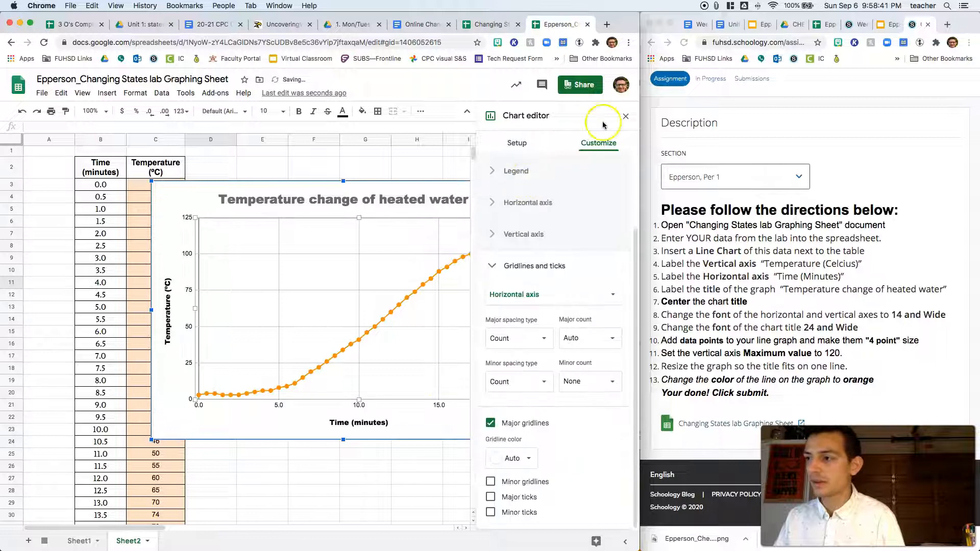
- Open the orange temperature line's series settings, look through the format options and close the chart editor
{"action": "left_click", "coordinate": [389, 312]}
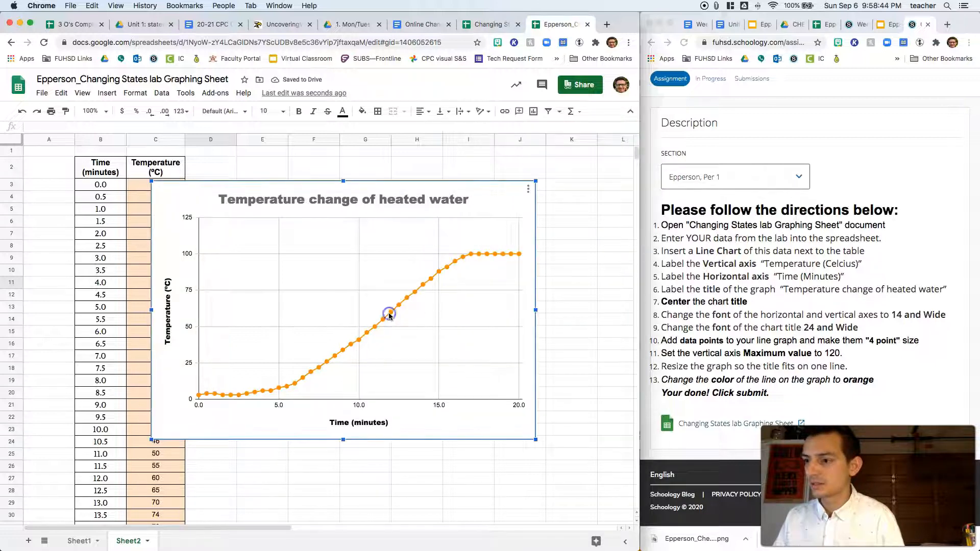
{"action": "double_click", "coordinate": [391, 315]}
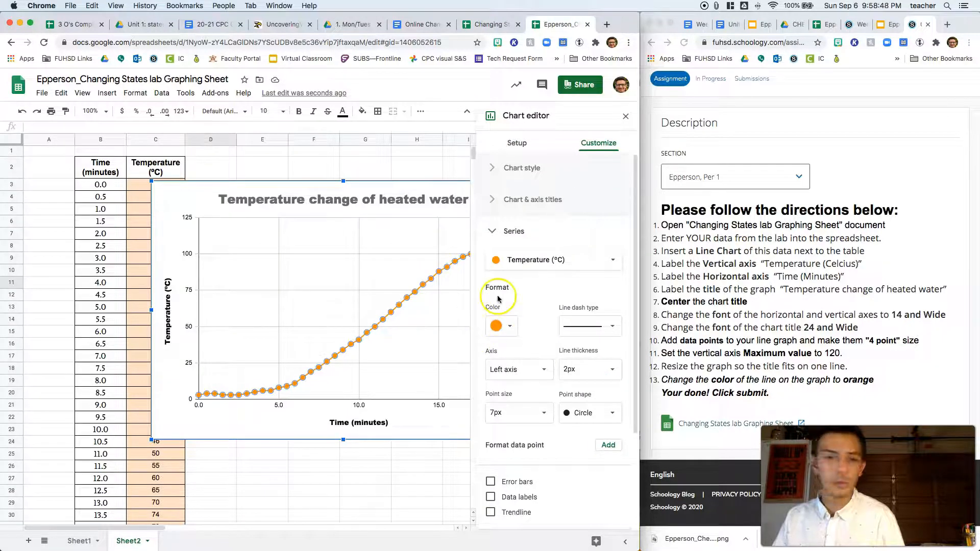
{"action": "scroll", "coordinate": [569, 372], "scroll_direction": "down", "scroll_amount": 3}
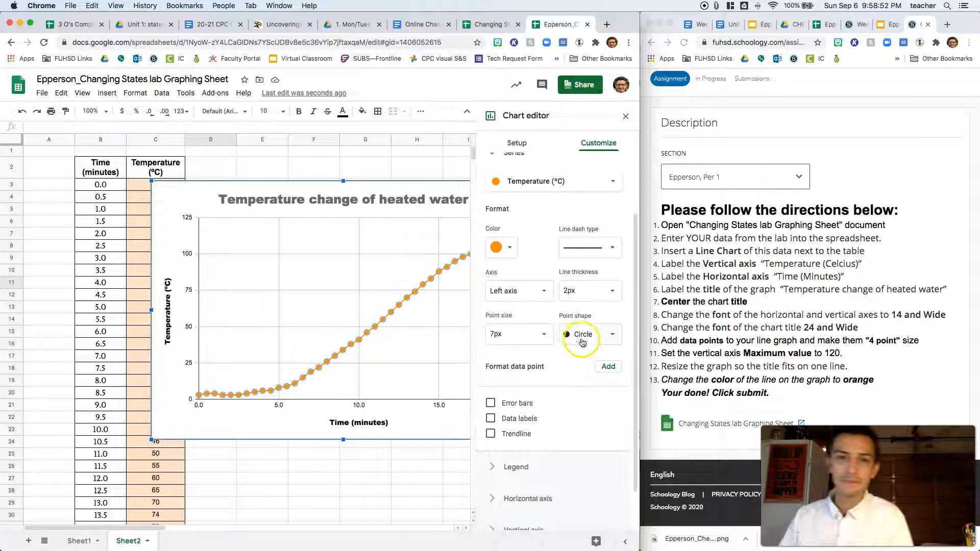
{"action": "left_click", "coordinate": [427, 341]}
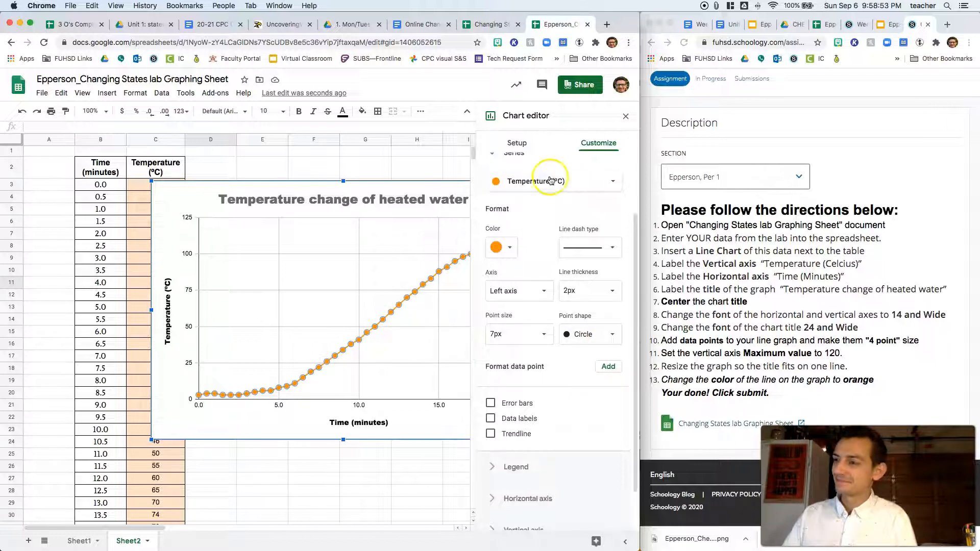
{"action": "left_click", "coordinate": [625, 116]}
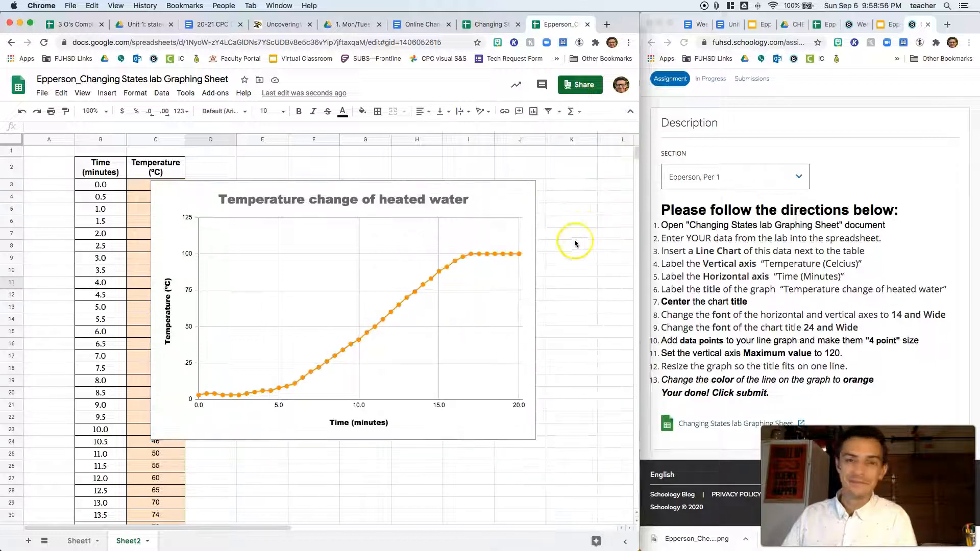